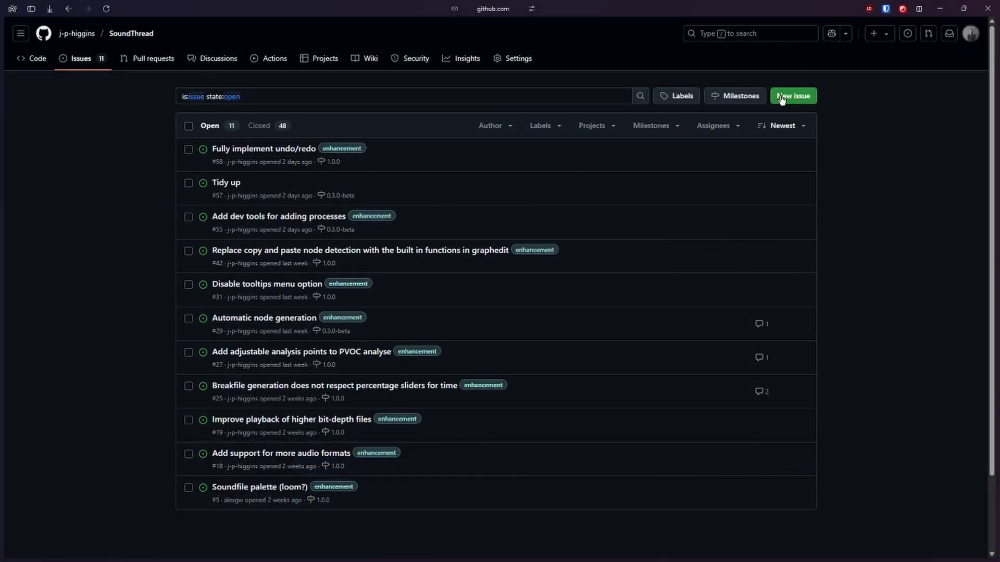
# - Start a new issue on the SoundThread GitHub repository titled 'It broke'
pyautogui.click(794, 95)
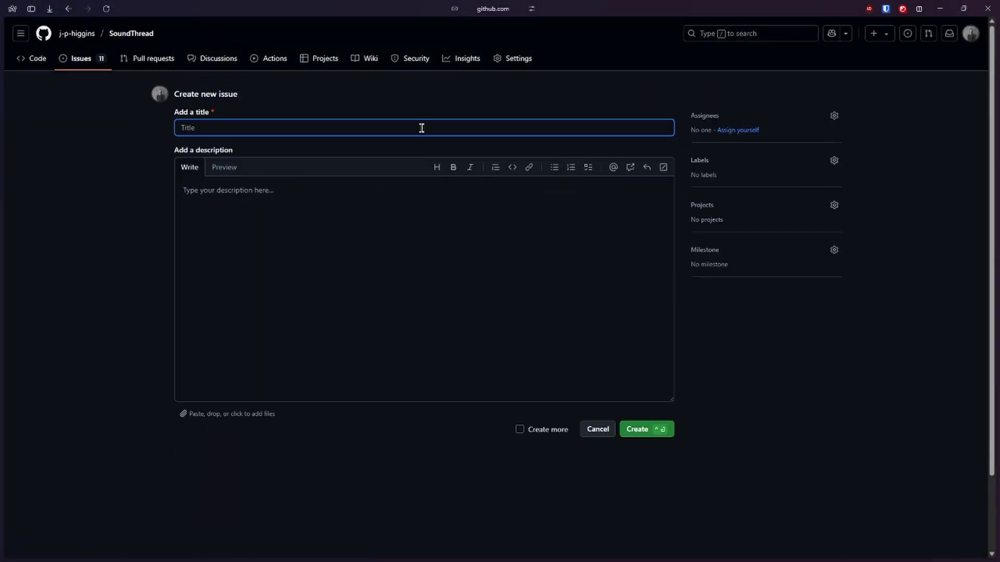
pyautogui.write('It b')
pyautogui.write('roke')
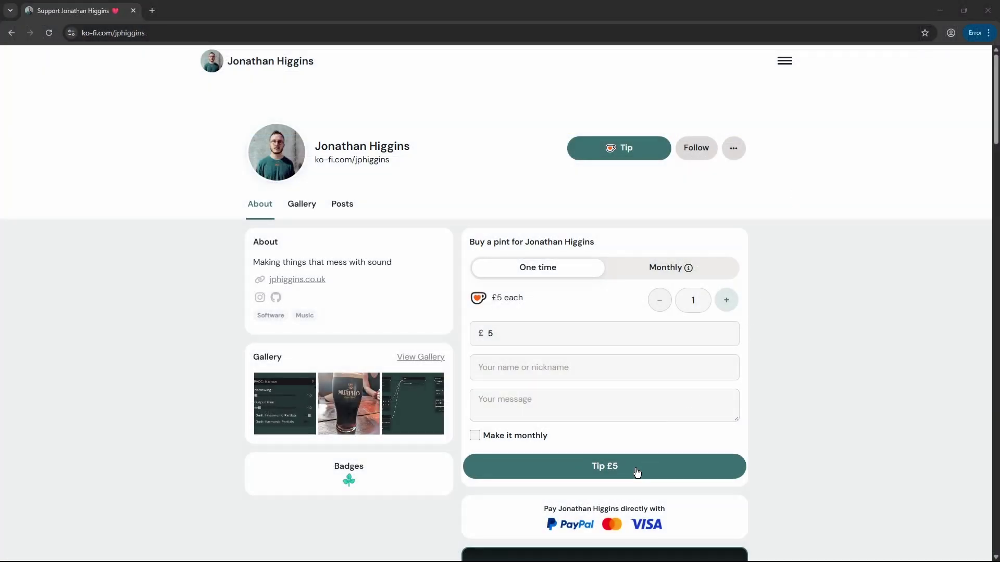
# - Begin a one-time £5 Ko-fi tip to the SoundThread developer
pyautogui.click(636, 472)
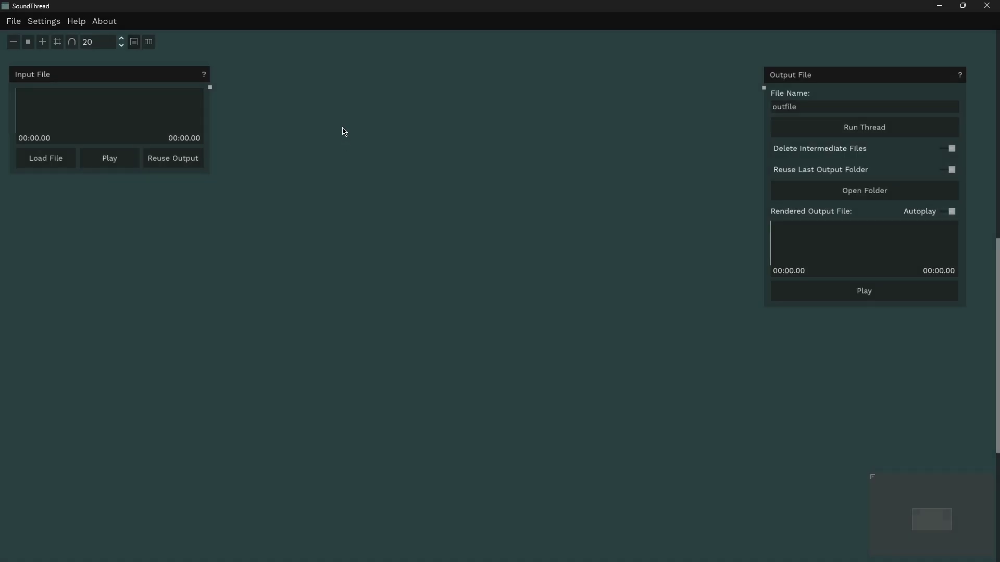
# - Browse the time-domain categories: Extend, Filter, Granulate, Misc, Reverb and Delay, and Synthesis
pyautogui.rightClick(343, 131)
pyautogui.click(404, 148)
pyautogui.click(439, 148)
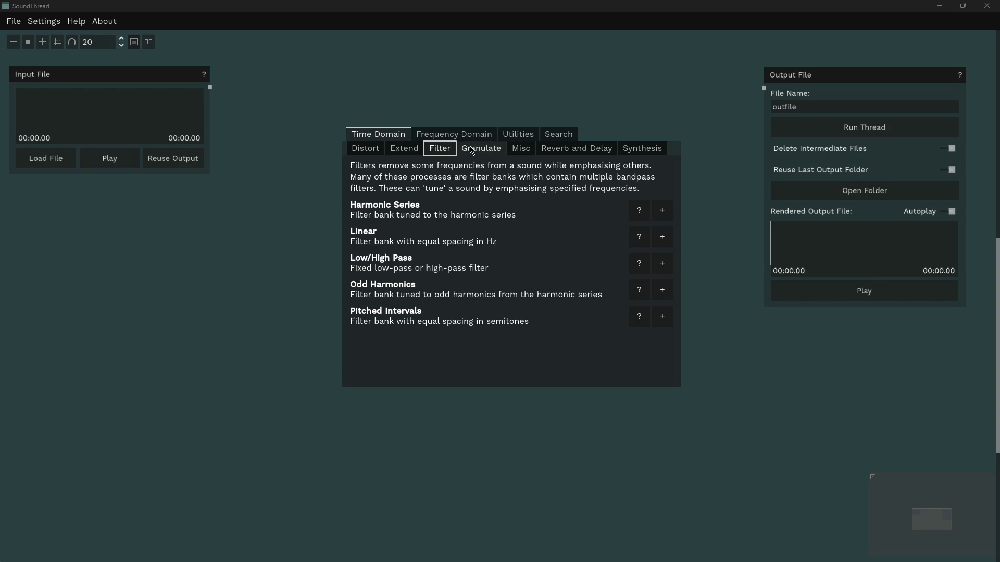
pyautogui.click(471, 150)
pyautogui.click(520, 149)
pyautogui.click(570, 150)
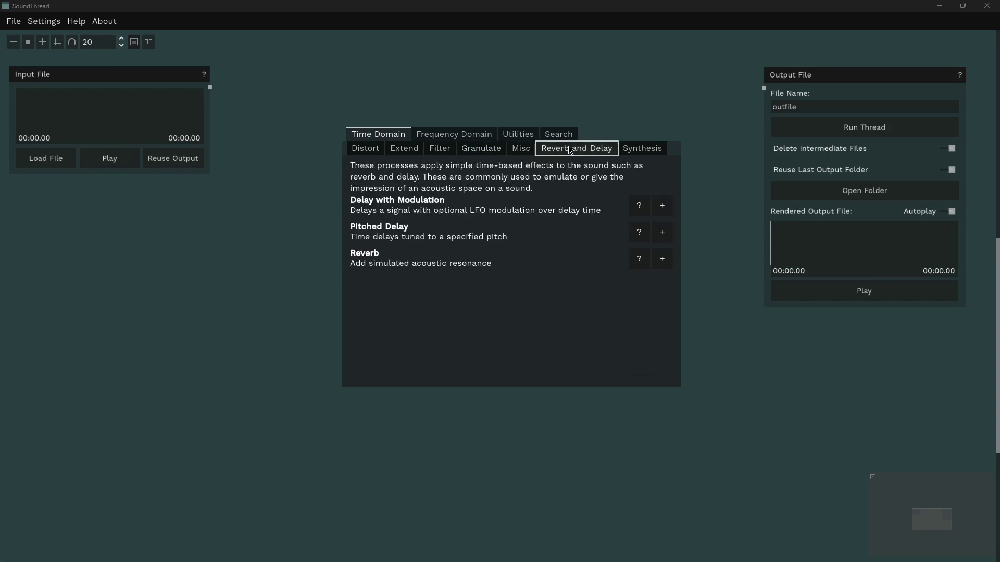
pyautogui.click(642, 148)
# - Browse the frequency-domain categories: Amplitude and Pitch, Formants, and Time
pyautogui.click(453, 135)
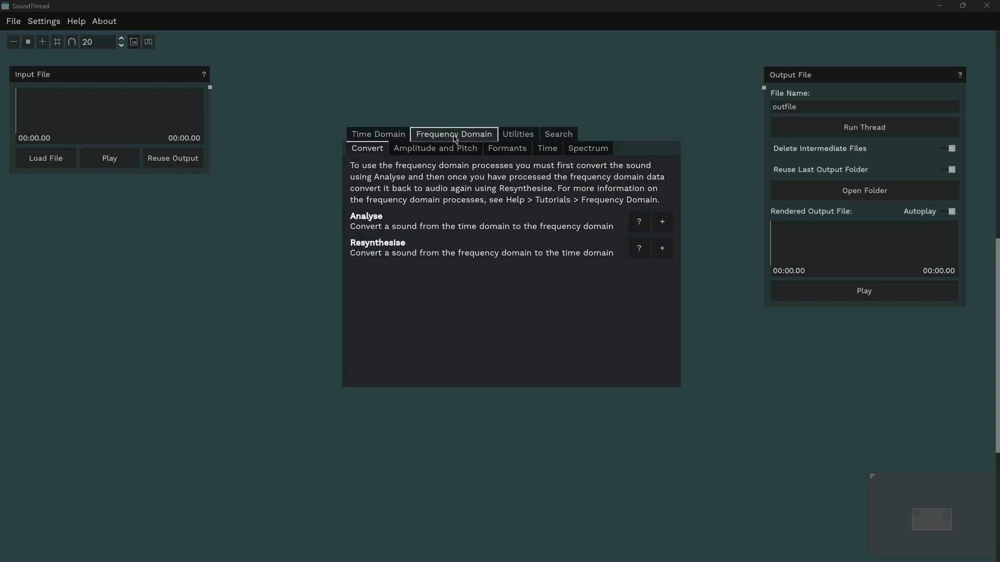
pyautogui.click(422, 150)
pyautogui.click(507, 148)
pyautogui.click(547, 148)
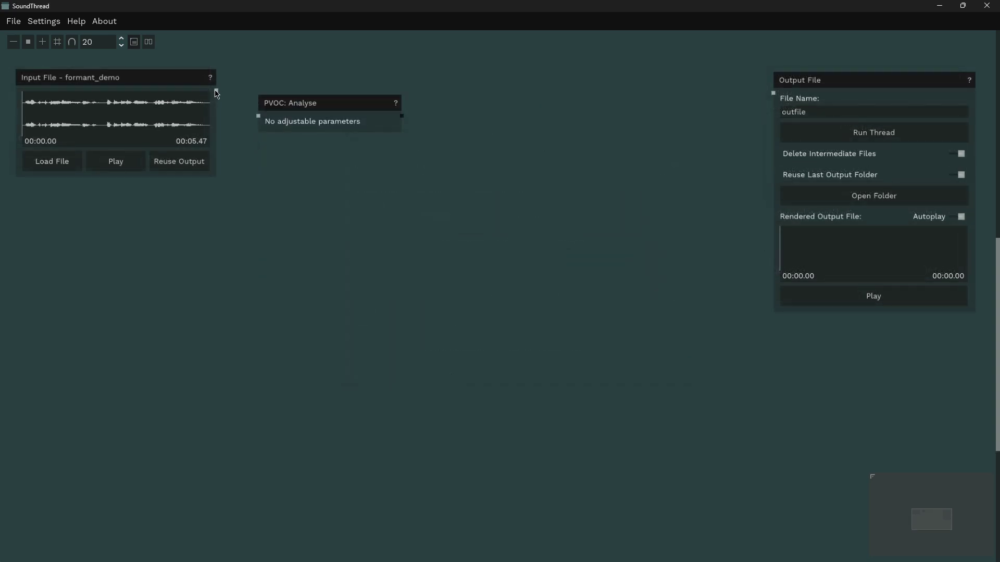
# - Place PVOC: Analyse beside the input and add PVOC: Resynthesise next to the output
pyautogui.moveTo(216, 92); pyautogui.dragTo(266, 78)
pyautogui.doubleClick(613, 89)
pyautogui.write('resy')
pyautogui.press('Return')
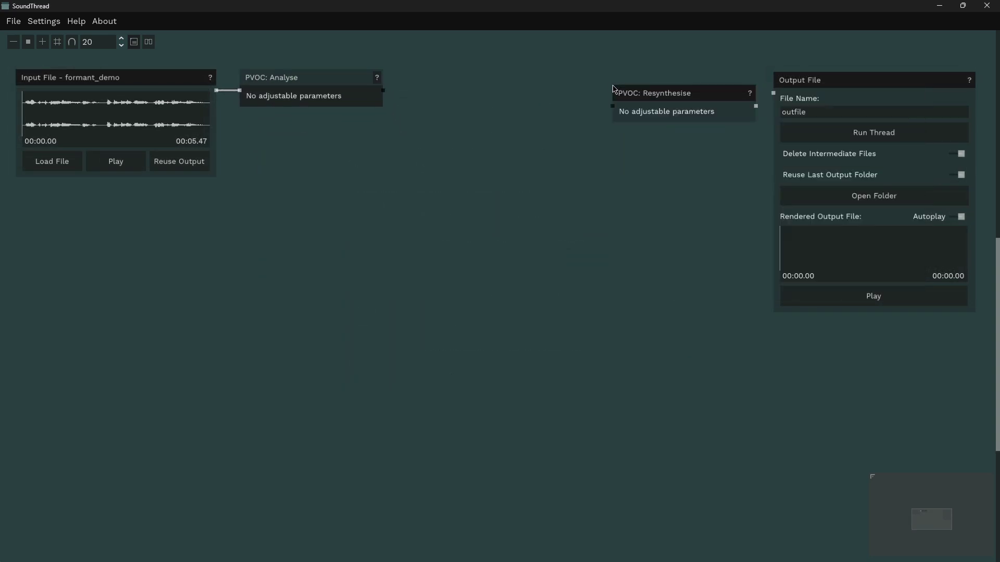
pyautogui.moveTo(697, 93); pyautogui.dragTo(691, 81)
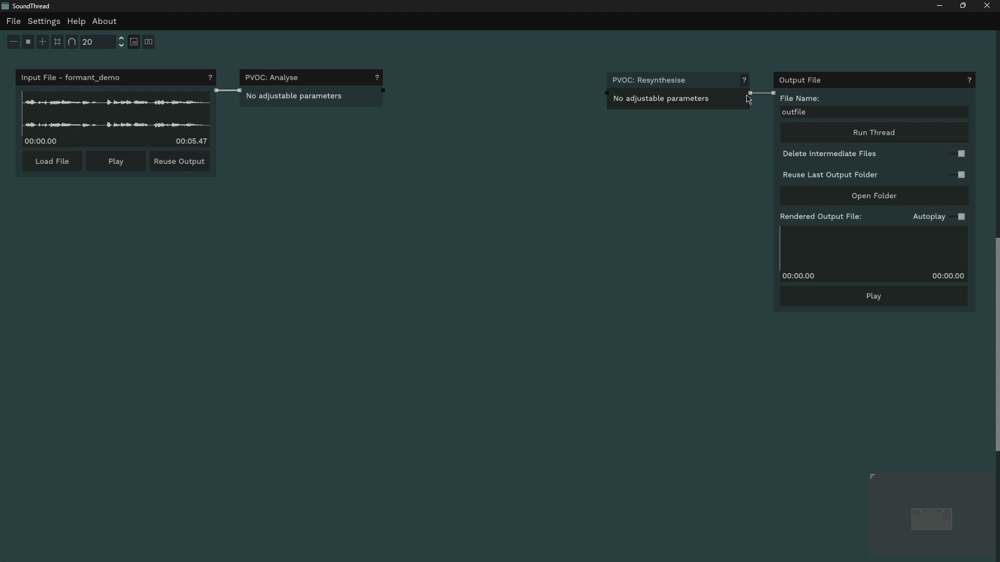
# - Add PVOC: Inharmonic Glissandos and wire Analyse → Glissandos → Resynthesise
pyautogui.doubleClick(432, 138)
pyautogui.write('glis')
pyautogui.press('Return')
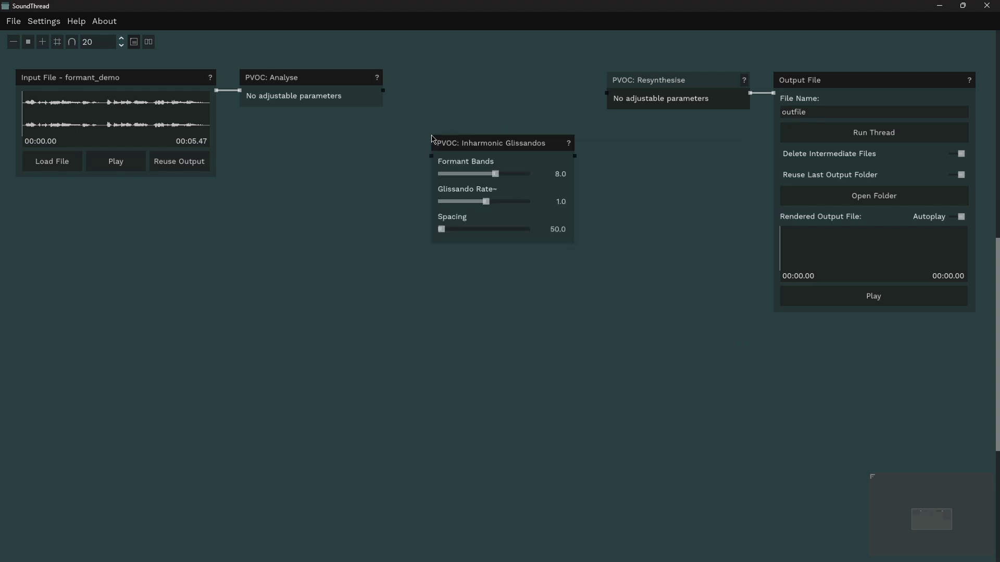
pyautogui.moveTo(466, 143); pyautogui.dragTo(457, 80)
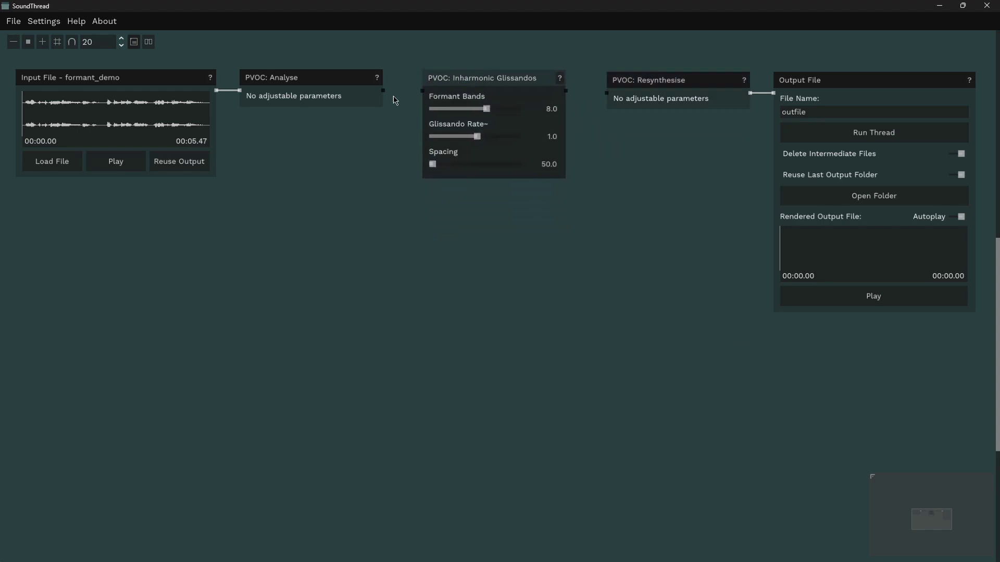
pyautogui.moveTo(611, 96); pyautogui.dragTo(611, 96)
pyautogui.moveTo(524, 80); pyautogui.dragTo(525, 82)
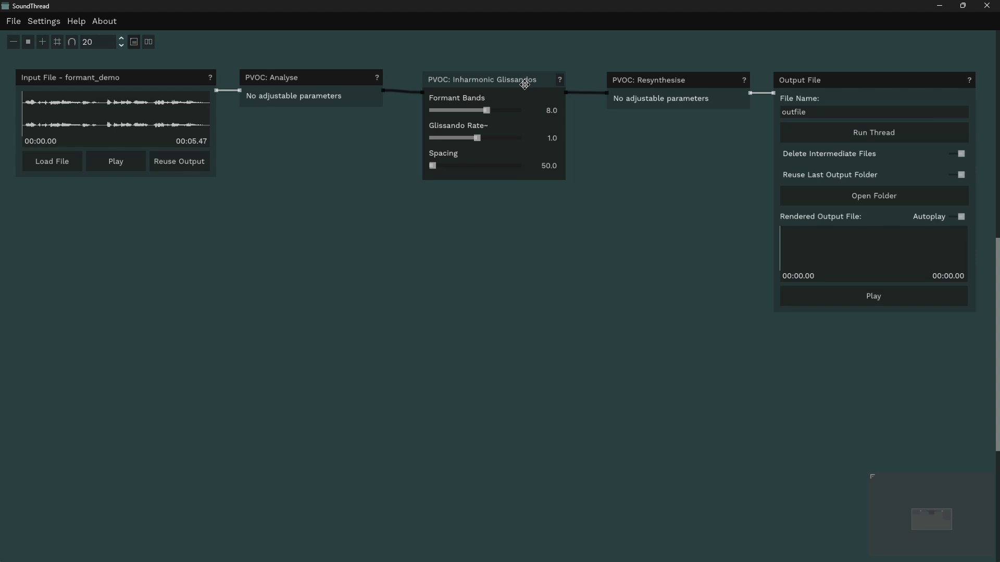
# - Set Glissando Rate -2.52 and Spacing 70.44, audition formant_demo, and render the thread
pyautogui.moveTo(472, 142); pyautogui.dragTo(446, 173)
pyautogui.click(127, 164)
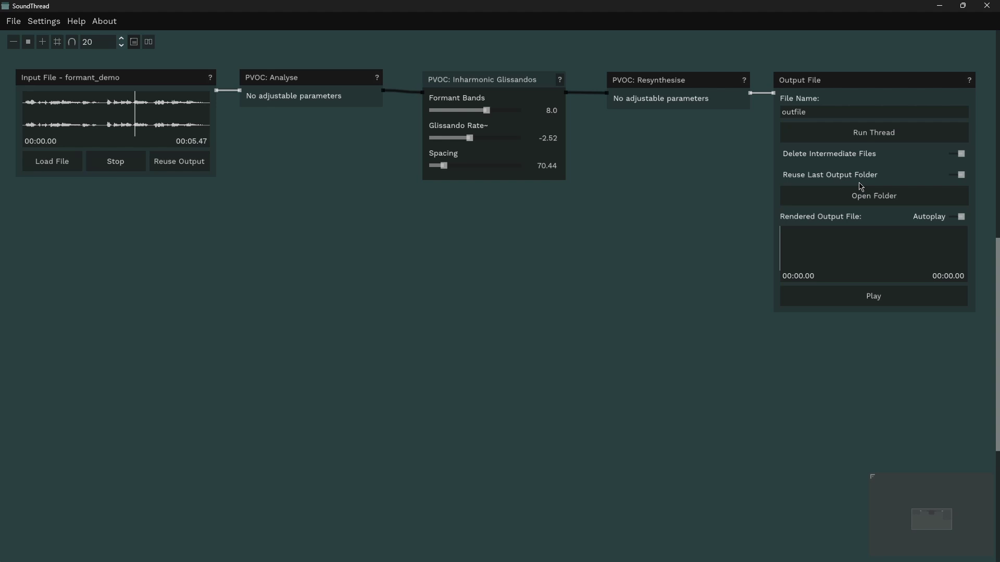
pyautogui.click(881, 135)
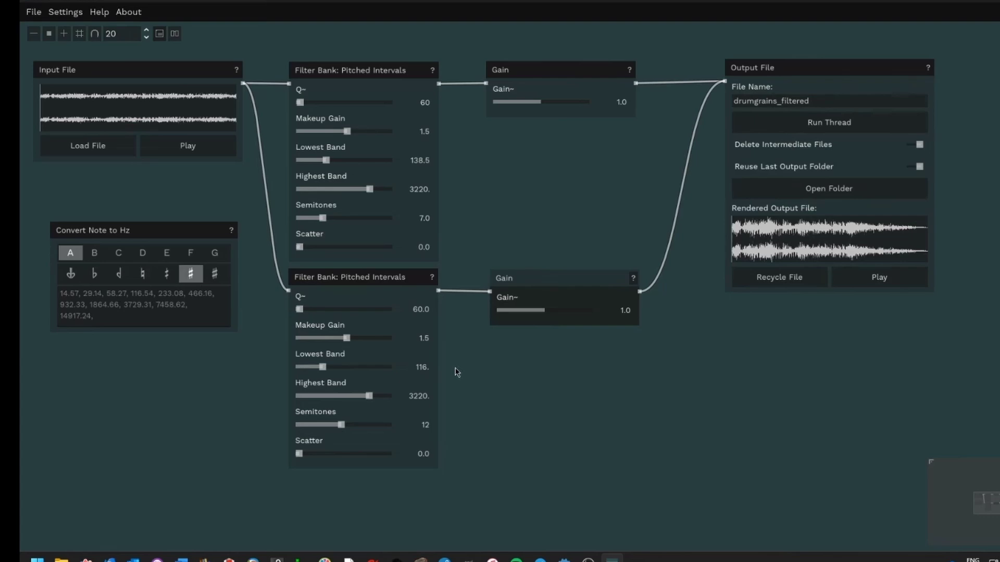
# - Watch the earlier SoundThread video's three-branch filter bank and automation demo
pyautogui.click(833, 121)
pyautogui.click(877, 277)
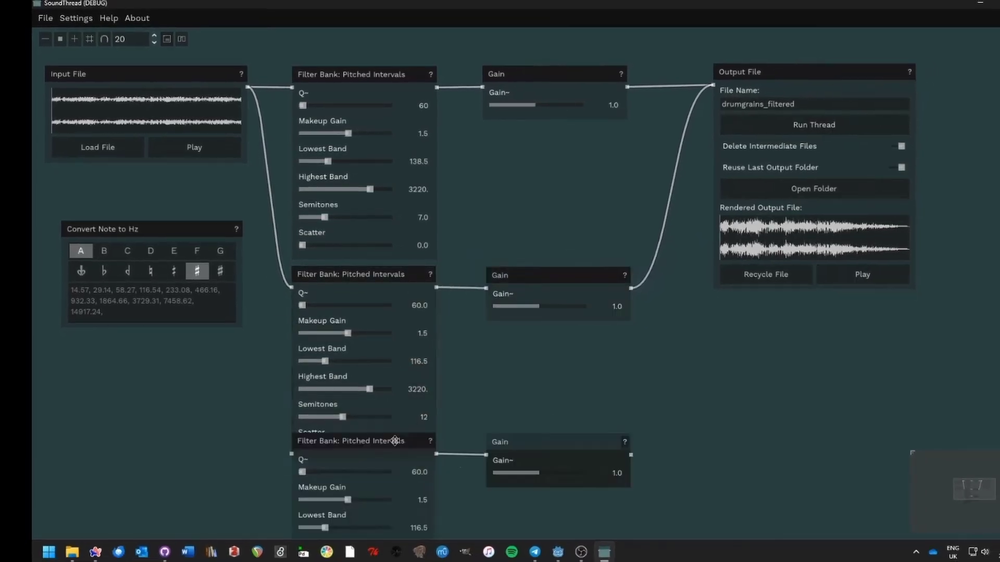
pyautogui.scroll(-2, 271, 234)
pyautogui.scroll(4, 320, 245)
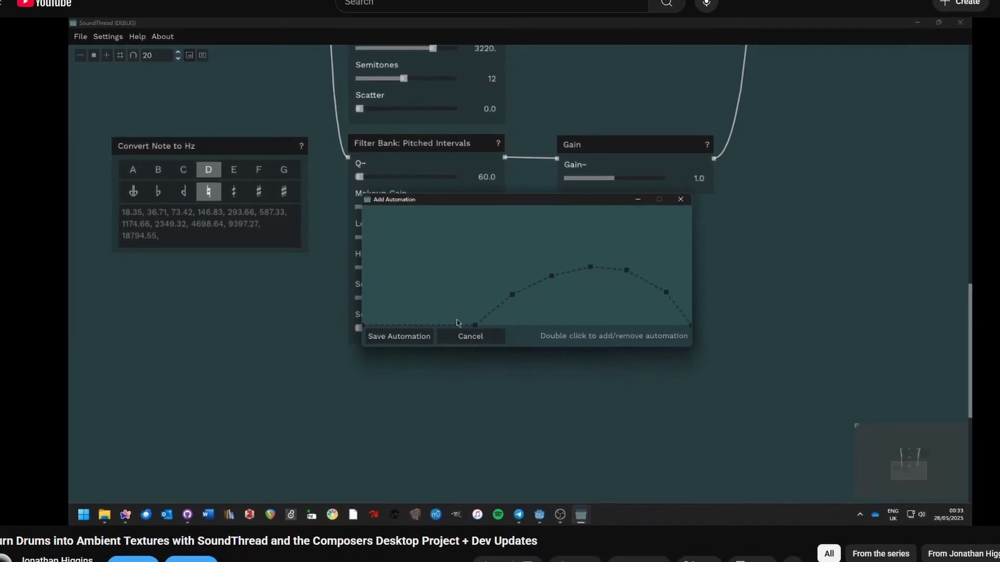
pyautogui.click(729, 114)
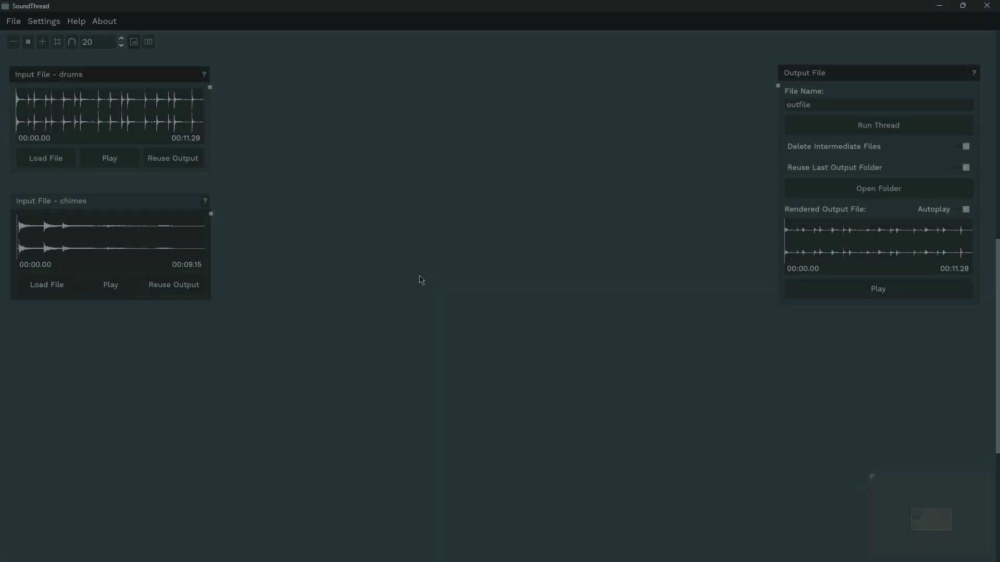
# - Add a Synthesis: Random Overtones node via a 'synthe' search and position it on the canvas
pyautogui.rightClick(371, 261)
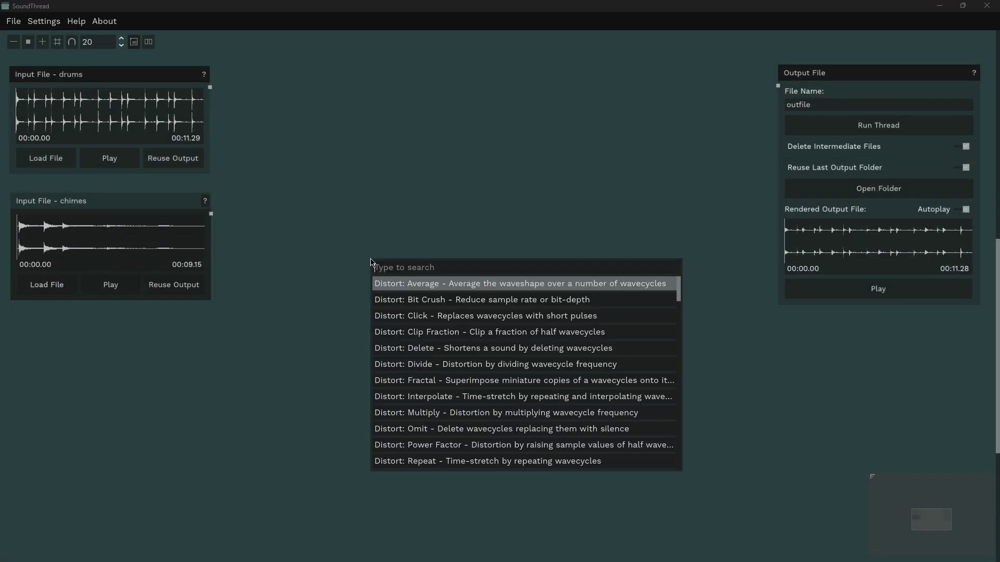
pyautogui.write('synthes')
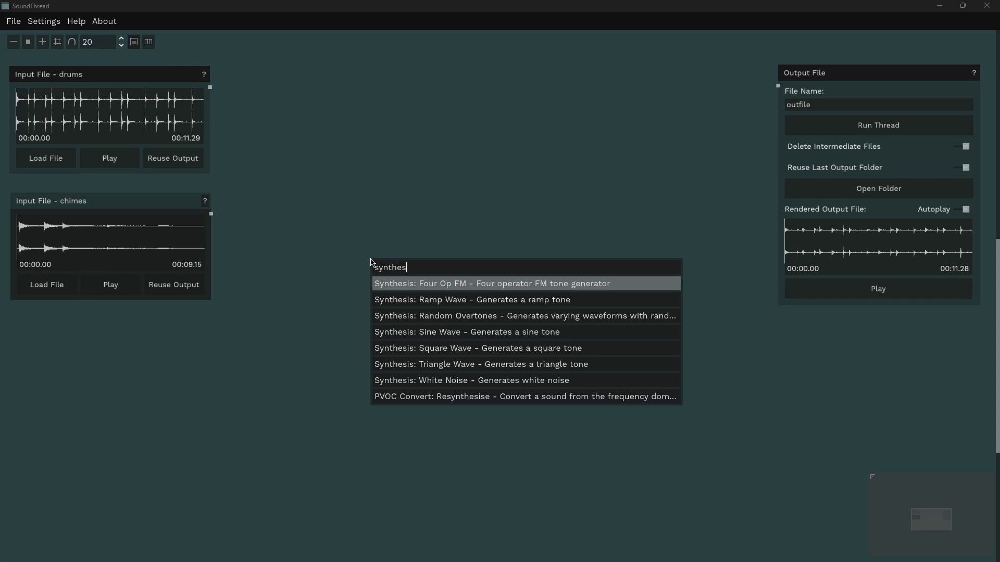
pyautogui.click(446, 316)
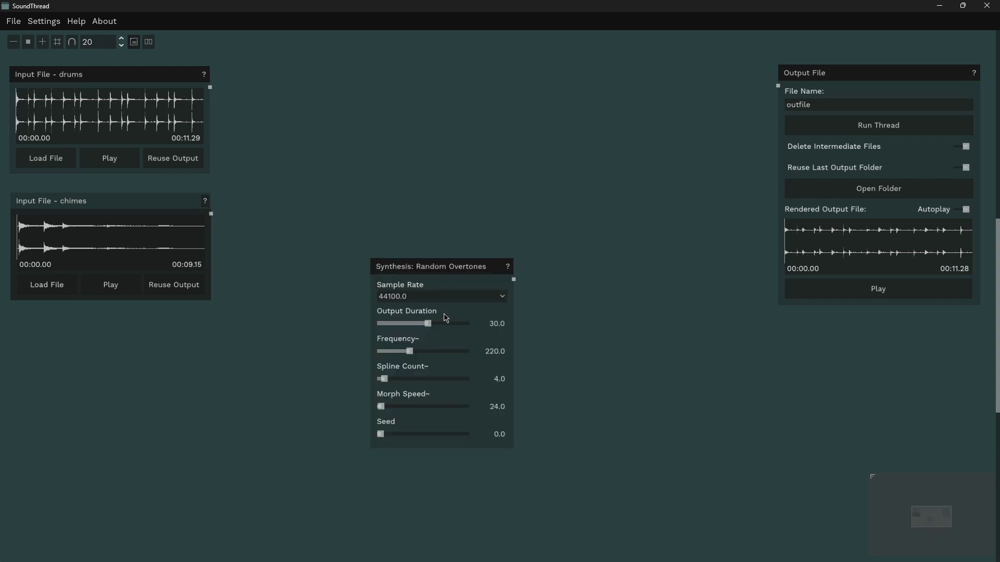
pyautogui.moveTo(454, 274); pyautogui.dragTo(294, 339)
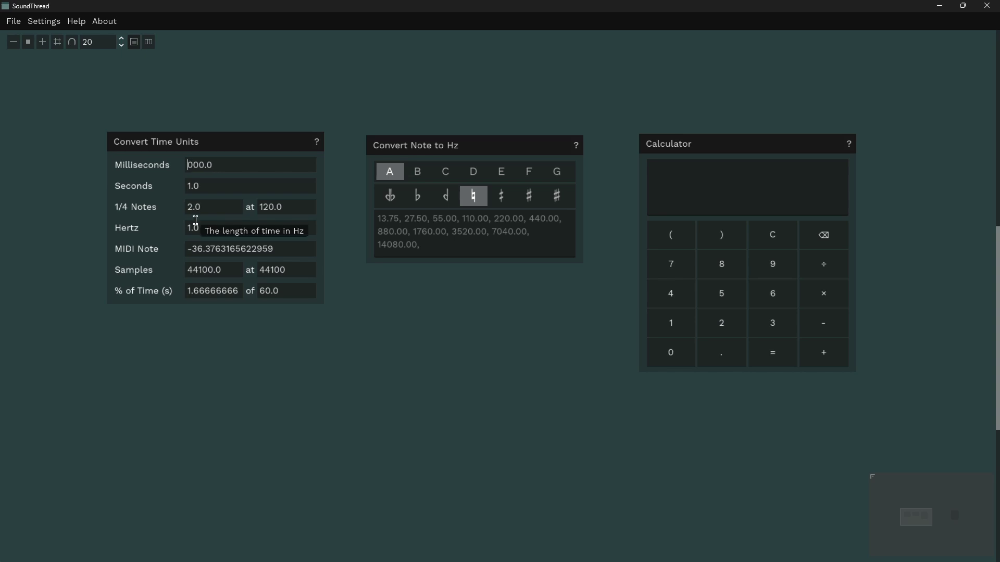
# - Convert 2000 milliseconds into the other time units and show E sharp frequencies in Hz
pyautogui.press('Return')
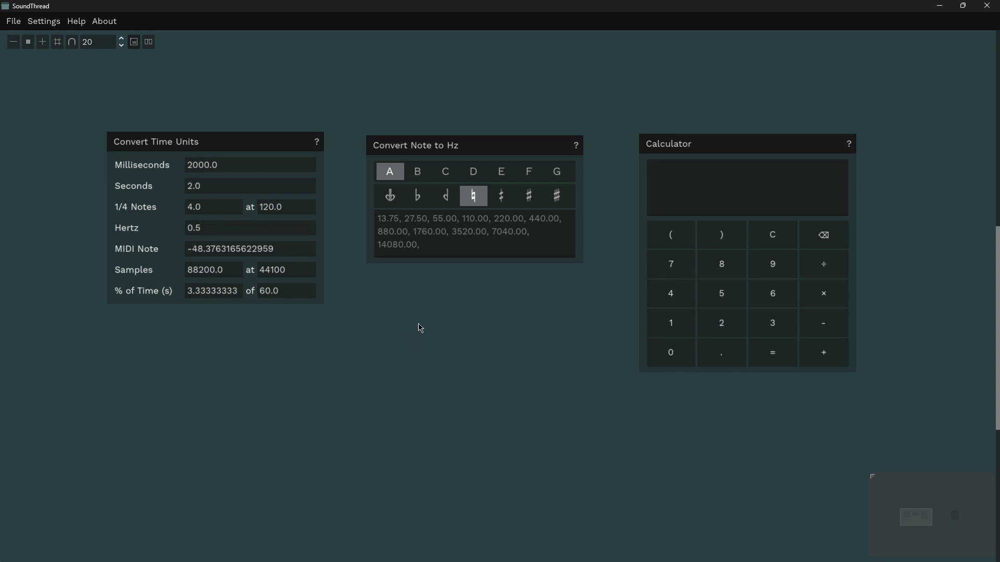
pyautogui.click(501, 172)
pyautogui.click(529, 195)
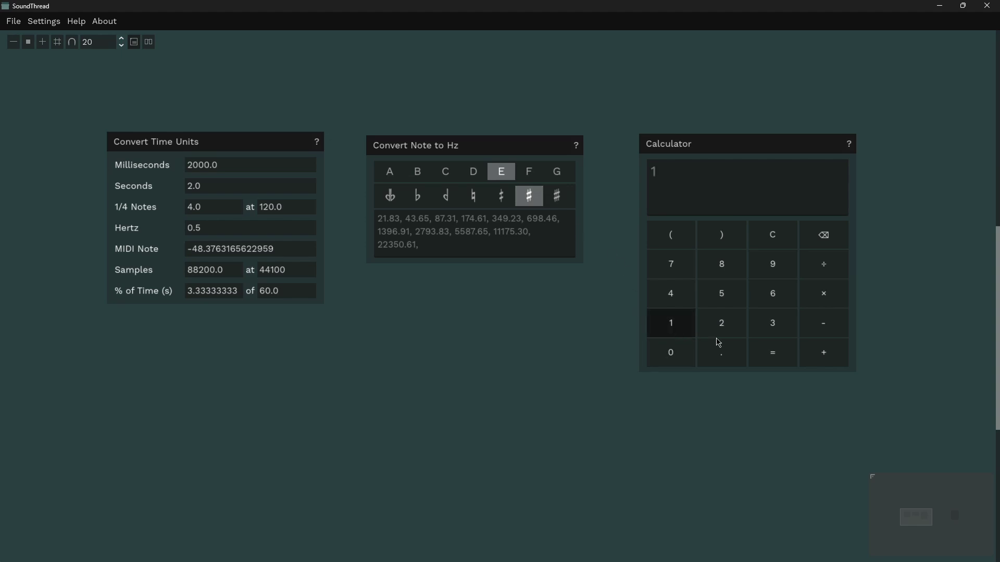
# - Calculate 1 + 1 on the Calculator node
pyautogui.click(807, 352)
pyautogui.click(686, 332)
pyautogui.click(781, 353)
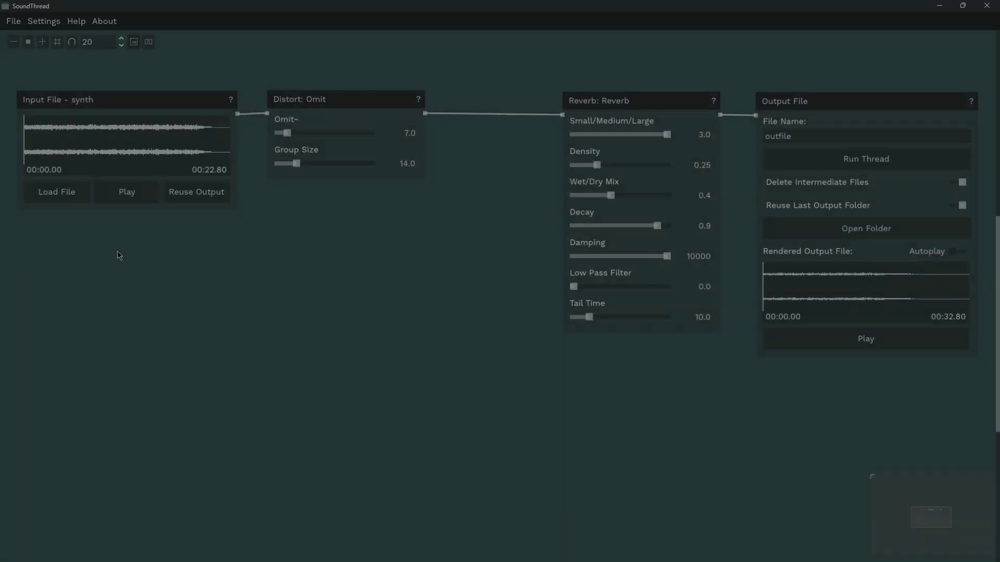
# - Add a Preview node below Reverb and feed the Distort: Omit output into it
pyautogui.rightClick(118, 254)
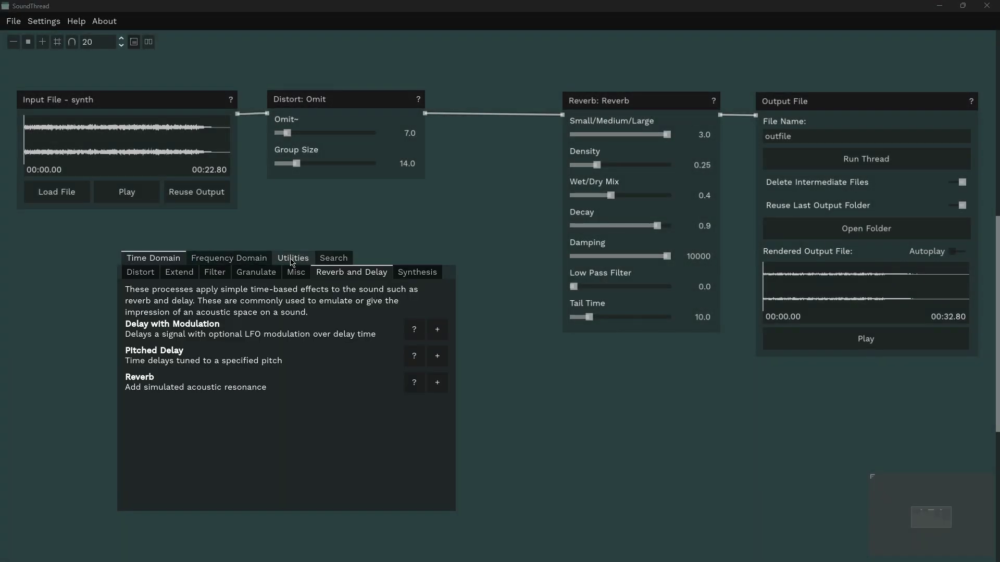
pyautogui.click(294, 259)
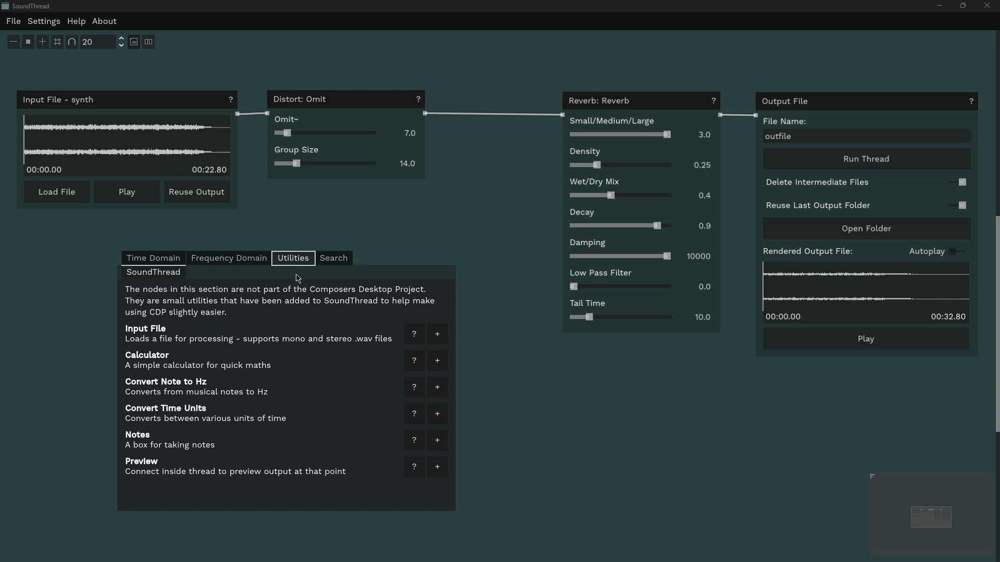
pyautogui.click(437, 467)
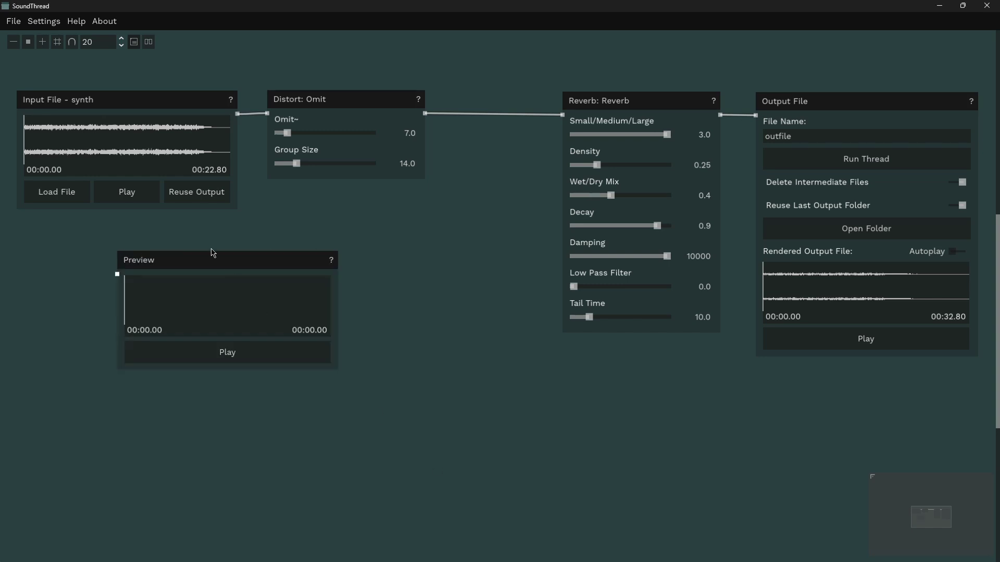
pyautogui.moveTo(213, 252); pyautogui.dragTo(592, 365)
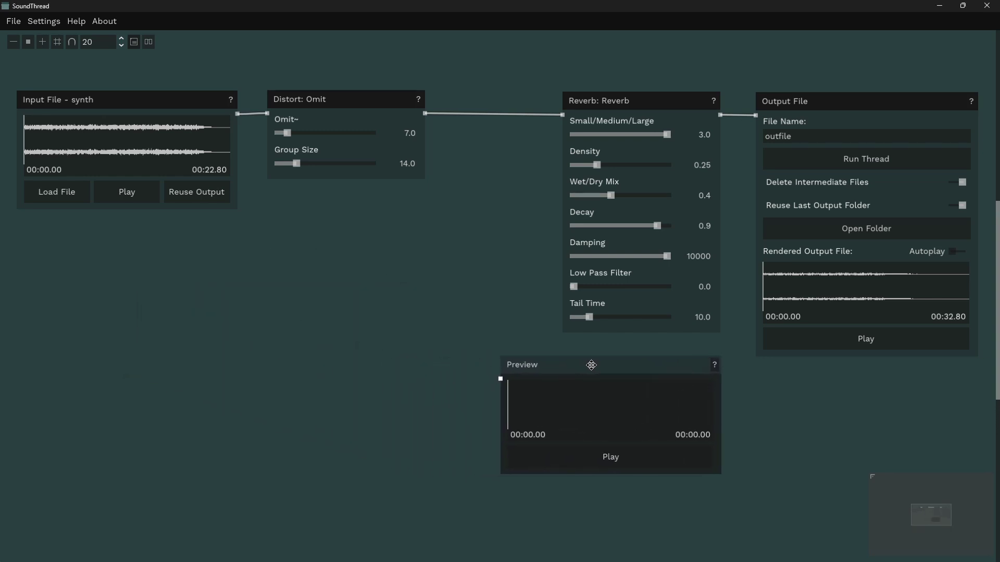
pyautogui.moveTo(424, 114); pyautogui.dragTo(502, 382)
# - Run the thread, then play and stop the preview of the Omit-distorted synth
pyautogui.click(866, 159)
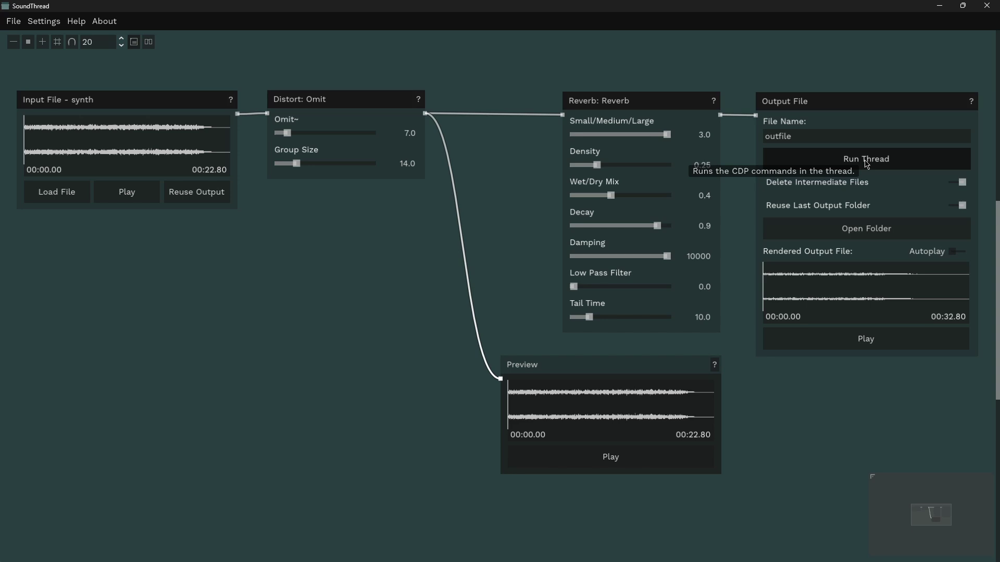
pyautogui.click(628, 457)
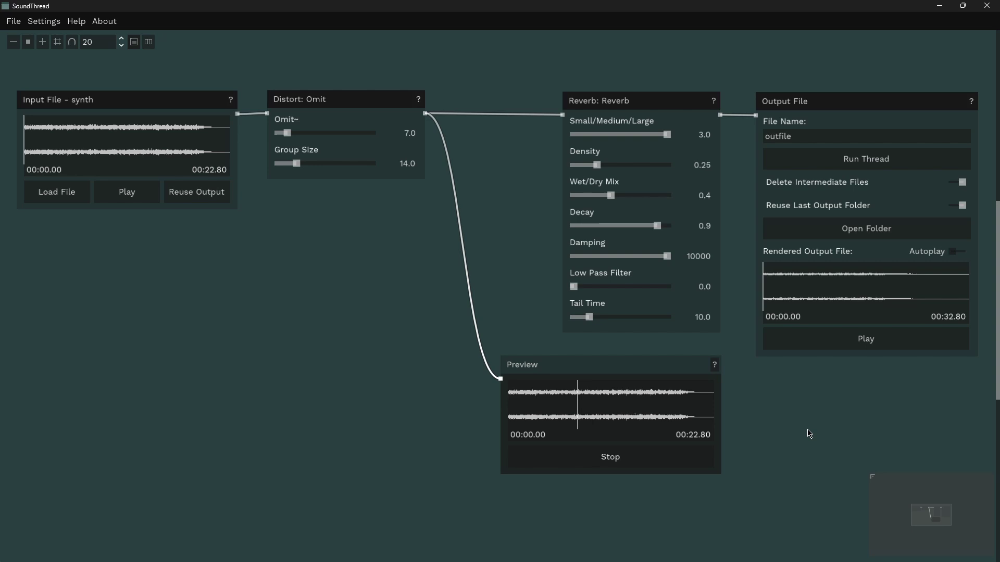
pyautogui.click(637, 465)
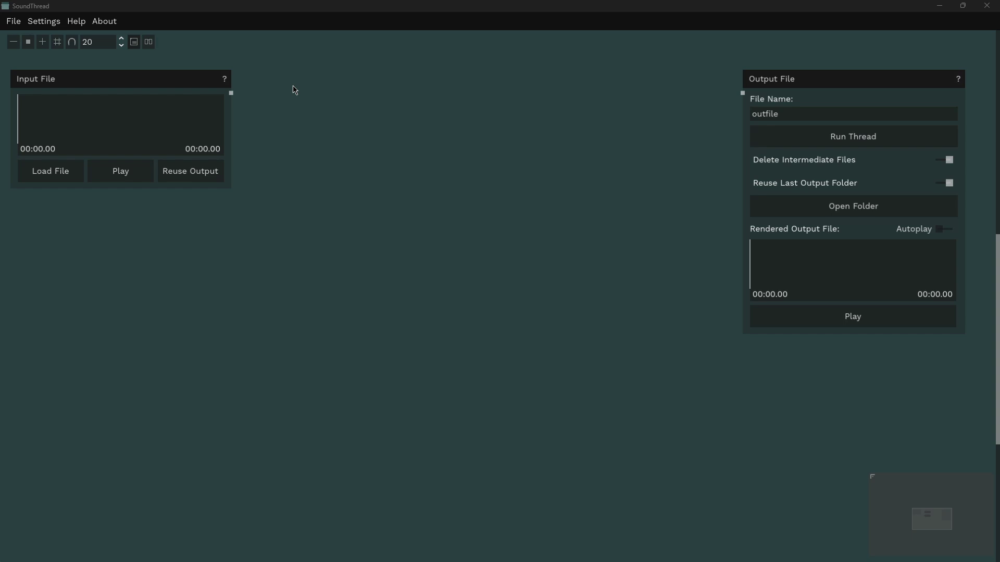
# - Add a Granulate: Time Stretch node by searching 'stretch gran' and move it up left
pyautogui.rightClick(294, 90)
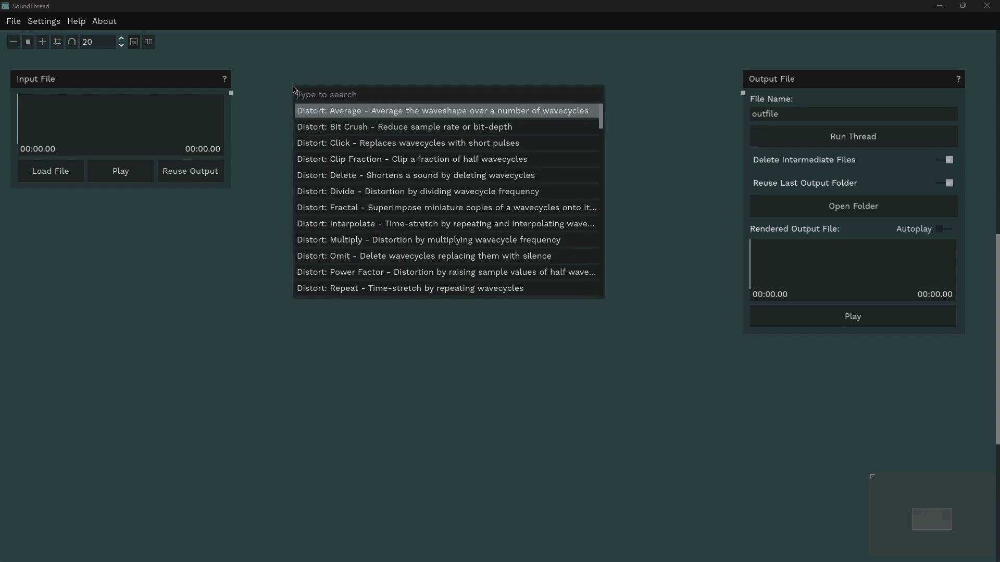
pyautogui.write('stretch')
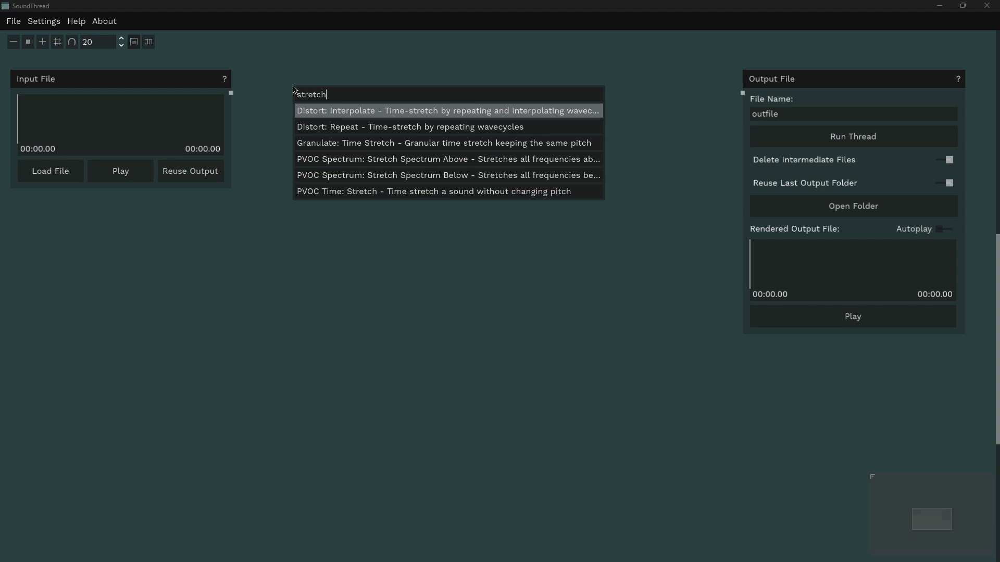
pyautogui.write(' gran')
pyautogui.press('Return')
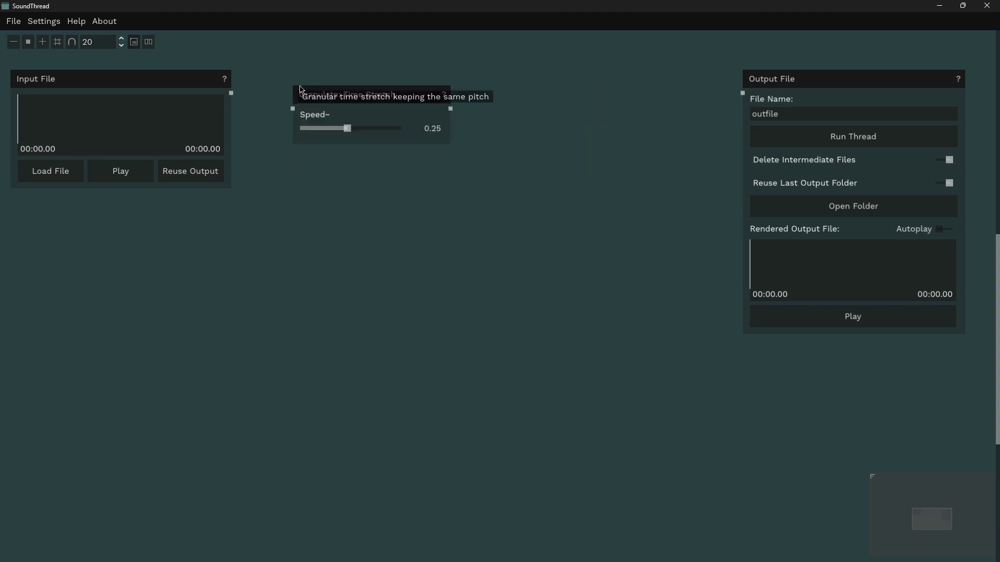
pyautogui.moveTo(300, 90); pyautogui.dragTo(285, 75)
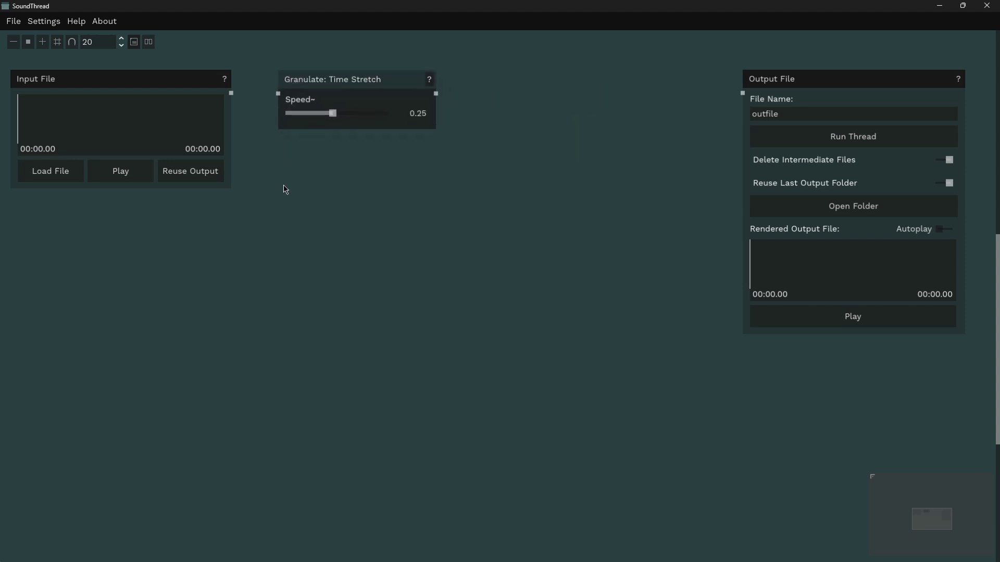
# - Add a PVOC: Trace node via a 'hilite' search and place it under Time Stretch
pyautogui.doubleClick(285, 189)
pyautogui.write('hilite')
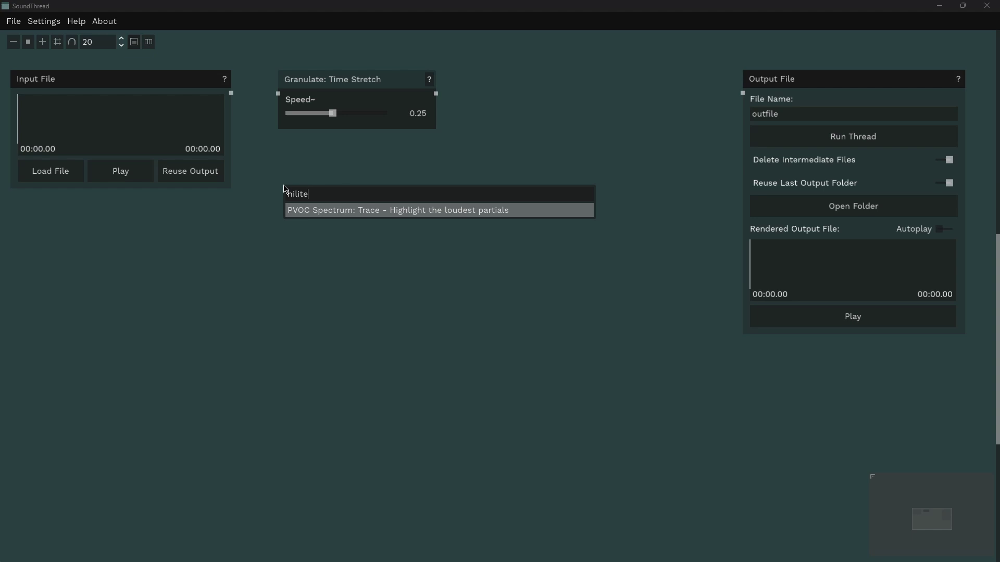
pyautogui.press('Return')
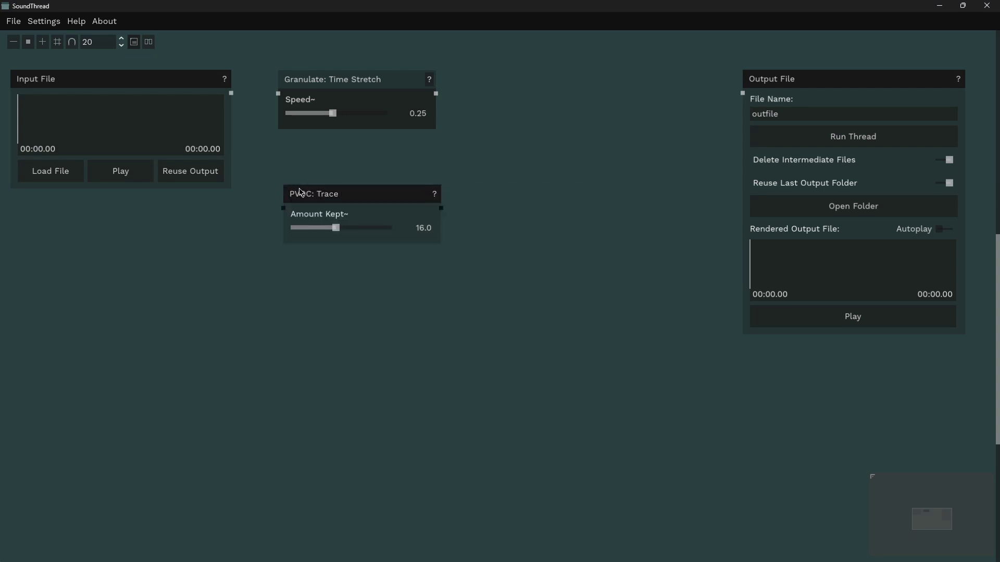
pyautogui.moveTo(300, 192); pyautogui.dragTo(295, 168)
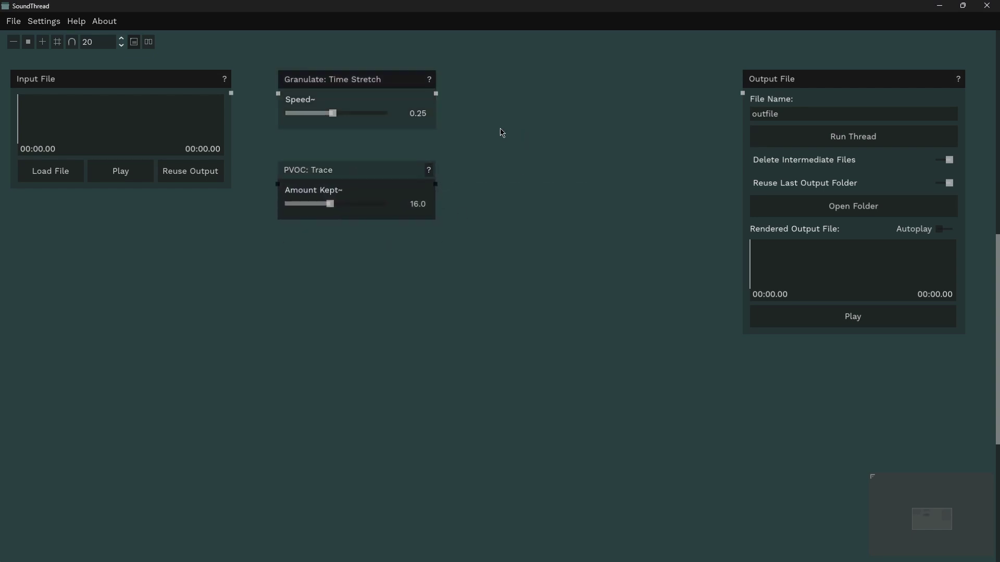
# - Add a Distort: Bit Crush node with the arrow keys and place it beside the others
pyautogui.doubleClick(489, 127)
pyautogui.press('Down')
pyautogui.press('Down')
pyautogui.press('Down')
pyautogui.press('Down')
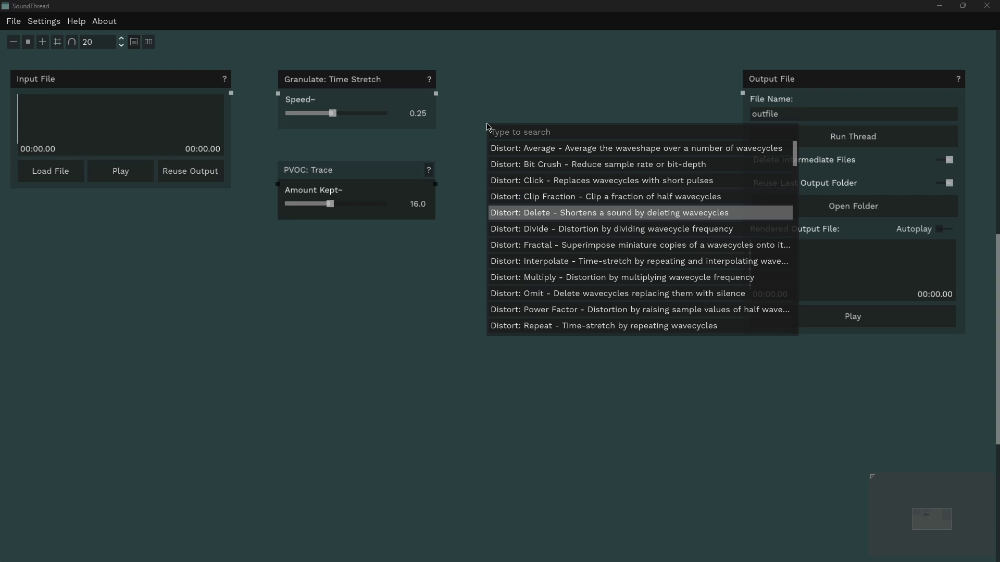
pyautogui.press('Up')
pyautogui.press('Up')
pyautogui.press('Up')
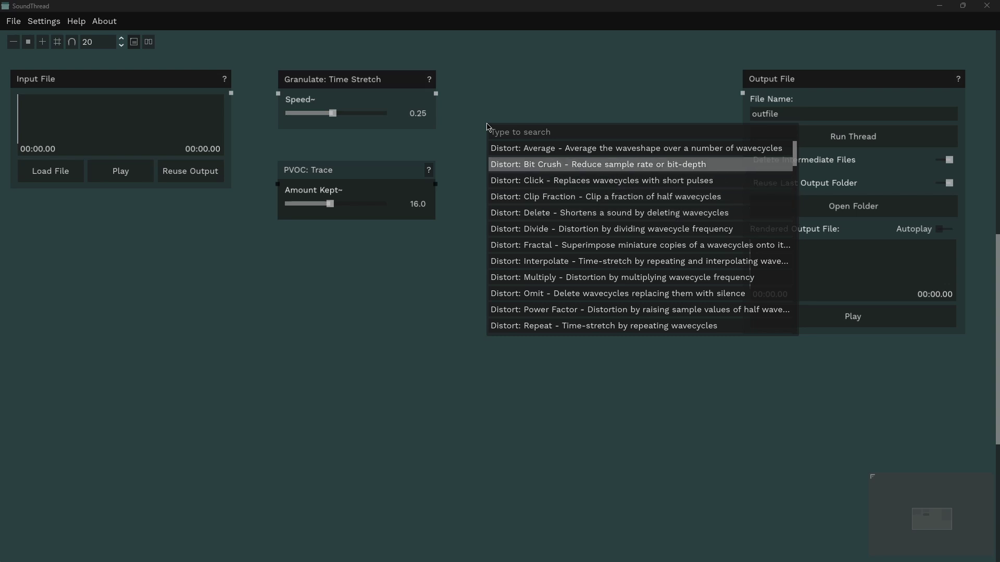
pyautogui.press('Return')
pyautogui.moveTo(517, 126); pyautogui.dragTo(509, 80)
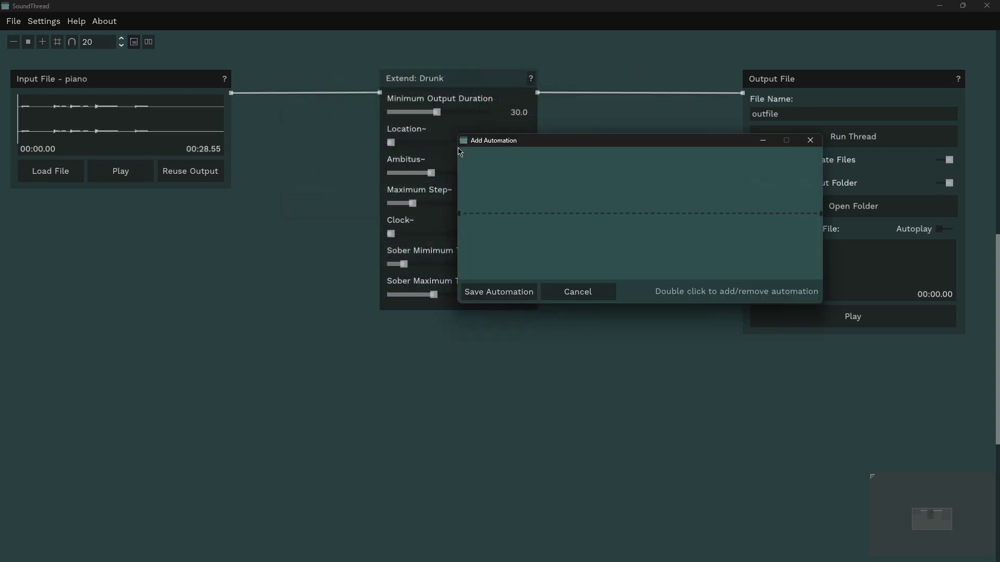
# - Draw the Extend: Drunk automation as a left-shifted peak with both ends lowered
pyautogui.doubleClick(640, 214)
pyautogui.moveTo(462, 217); pyautogui.dragTo(458, 274)
pyautogui.moveTo(822, 214); pyautogui.dragTo(815, 277)
pyautogui.moveTo(640, 214); pyautogui.dragTo(563, 263)
pyautogui.doubleClick(574, 229)
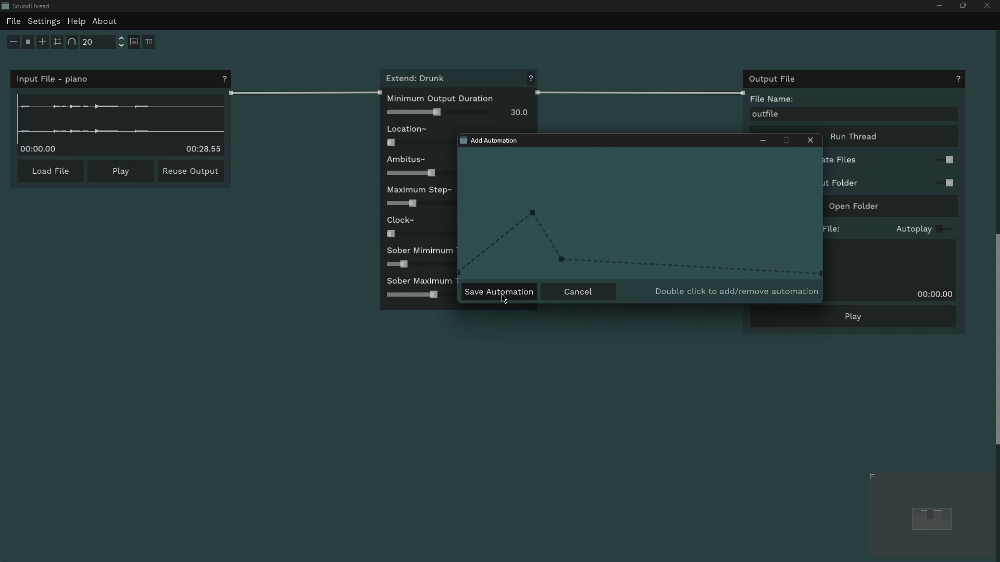
# - Save the automation, render the piano thread, and play the 30-second output
pyautogui.click(501, 292)
pyautogui.click(853, 136)
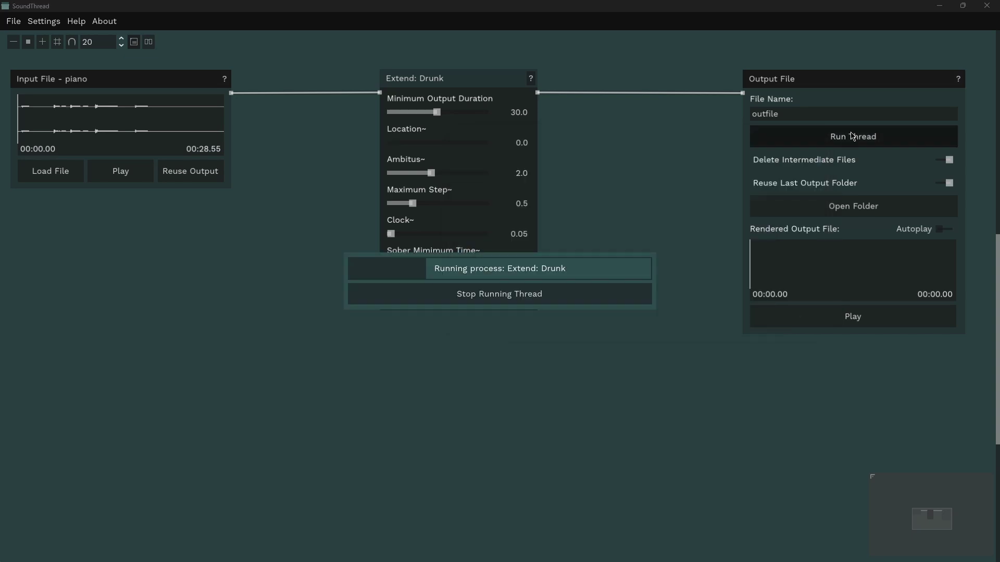
pyautogui.click(871, 319)
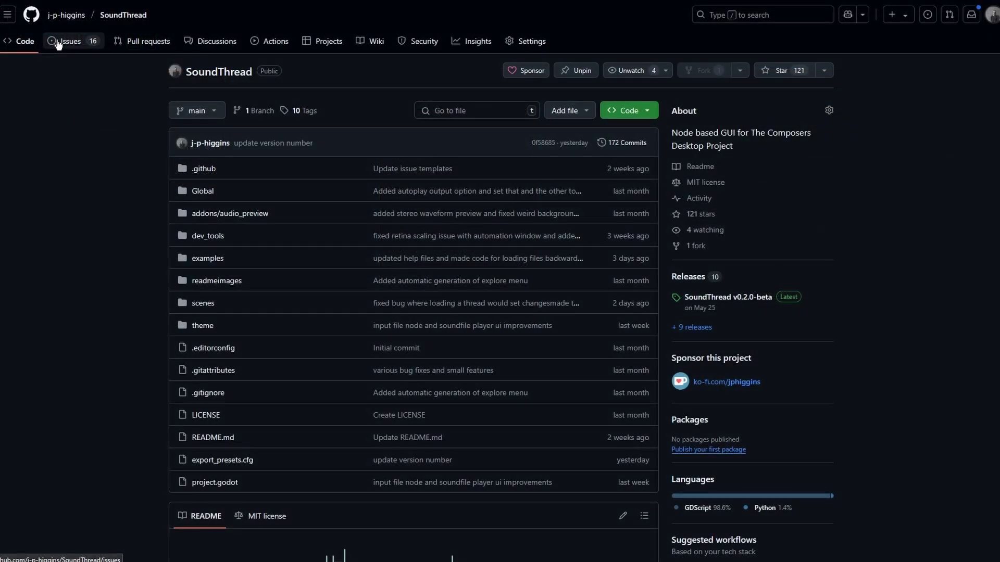
# - Look through SoundThread's open issues, then view the project's Milestones roadmap
pyautogui.click(58, 45)
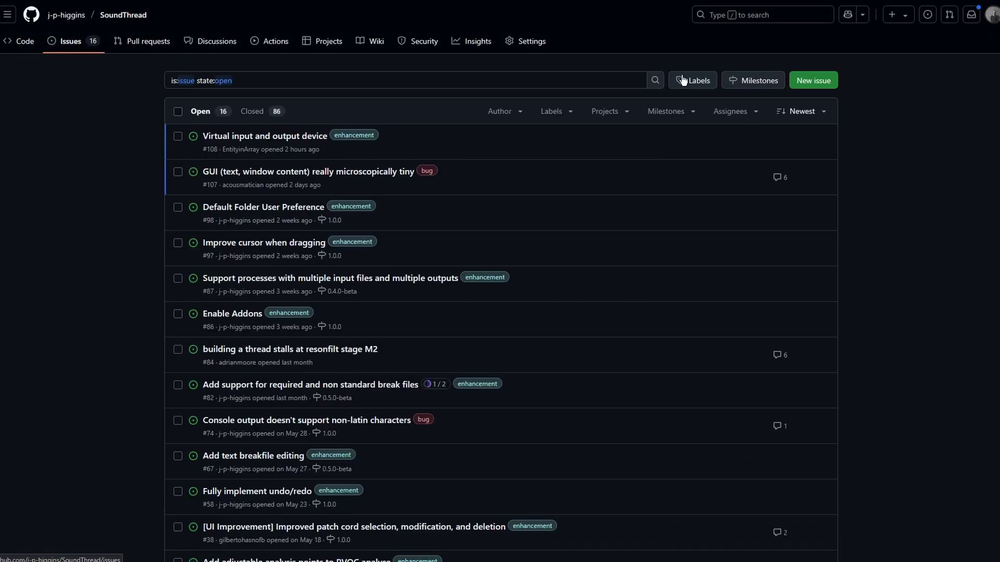
pyautogui.click(769, 83)
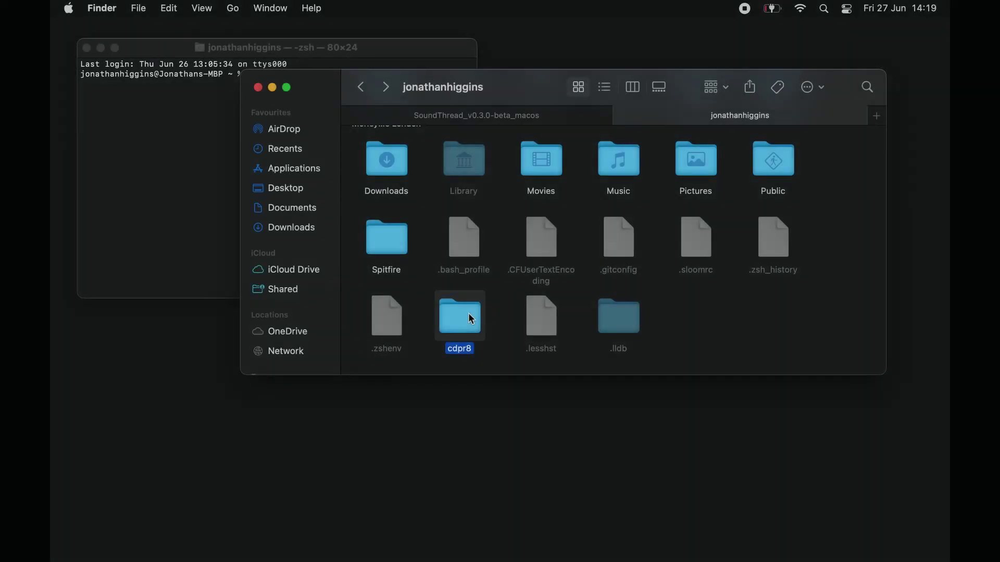
# - Go to cdpr8/_cdp/_cdprogs and move the old filter program to the Trash
pyautogui.doubleClick(471, 319)
pyautogui.doubleClick(400, 156)
pyautogui.doubleClick(610, 171)
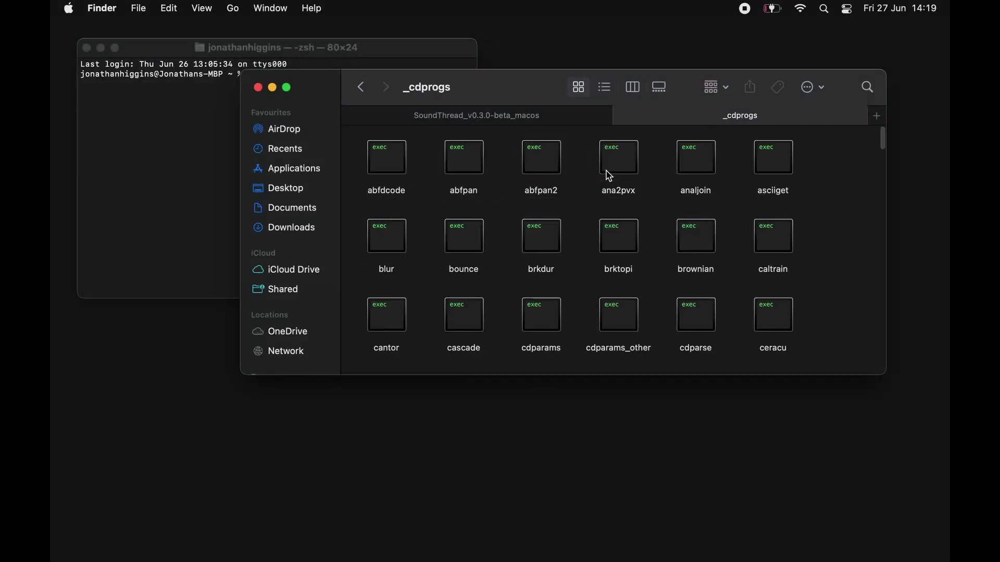
pyautogui.scroll(-15, 609, 176)
pyautogui.click(700, 194)
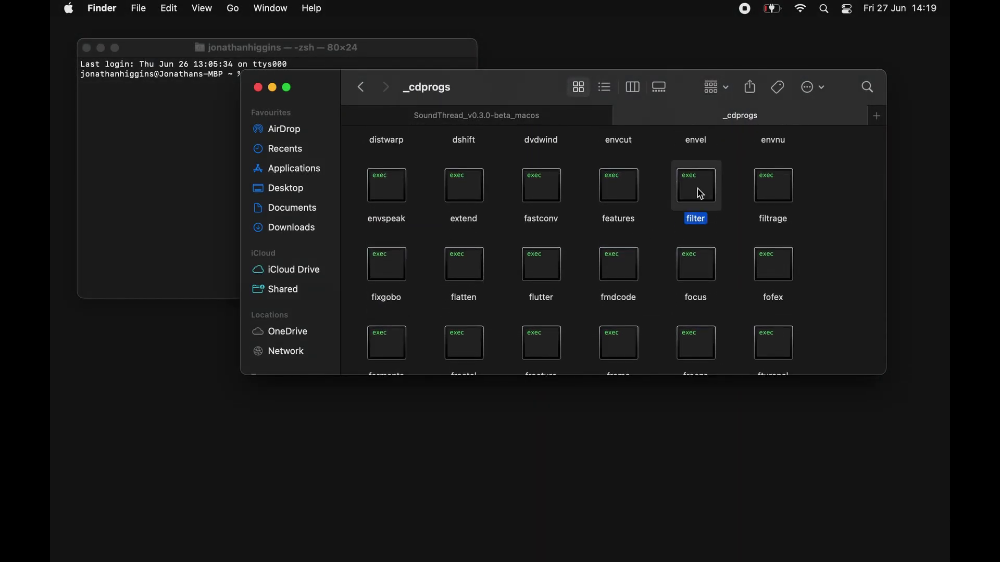
pyautogui.rightClick(700, 194)
pyautogui.click(716, 234)
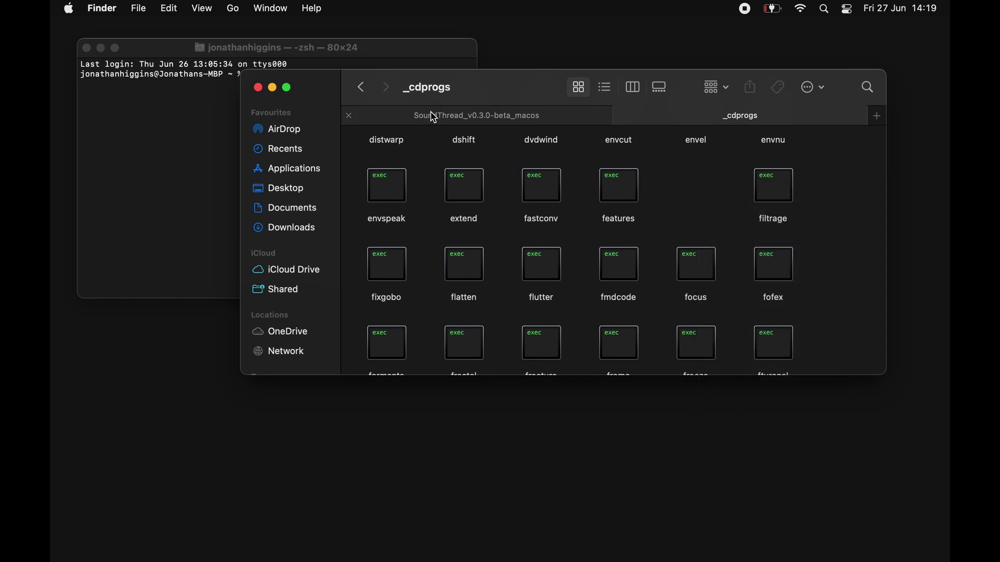
# - Paste the patched filter from the filter_patch folder into _cdprogs
pyautogui.click(391, 115)
pyautogui.doubleClick(397, 166)
pyautogui.click(393, 158)
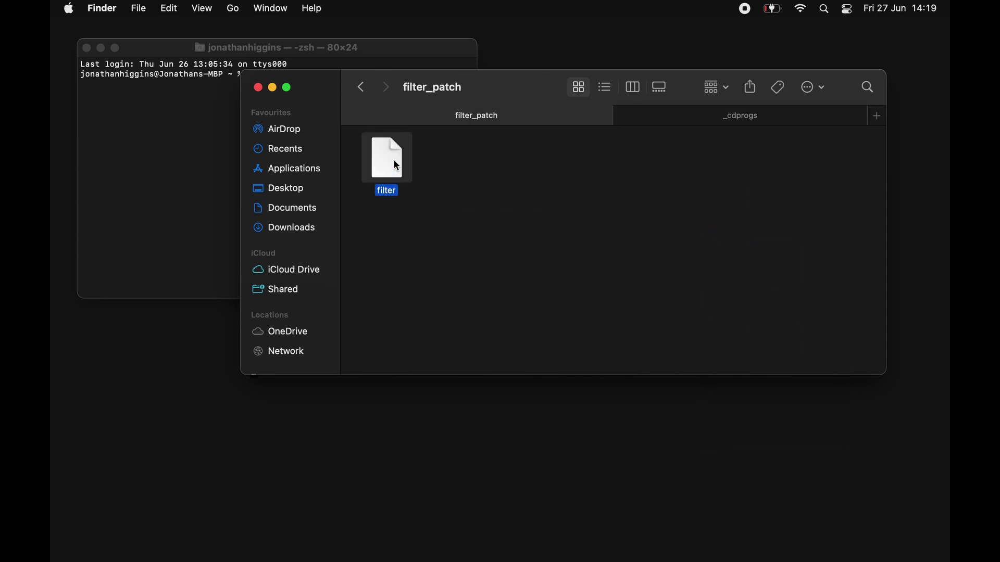
pyautogui.click(740, 116)
pyautogui.press('super+v')
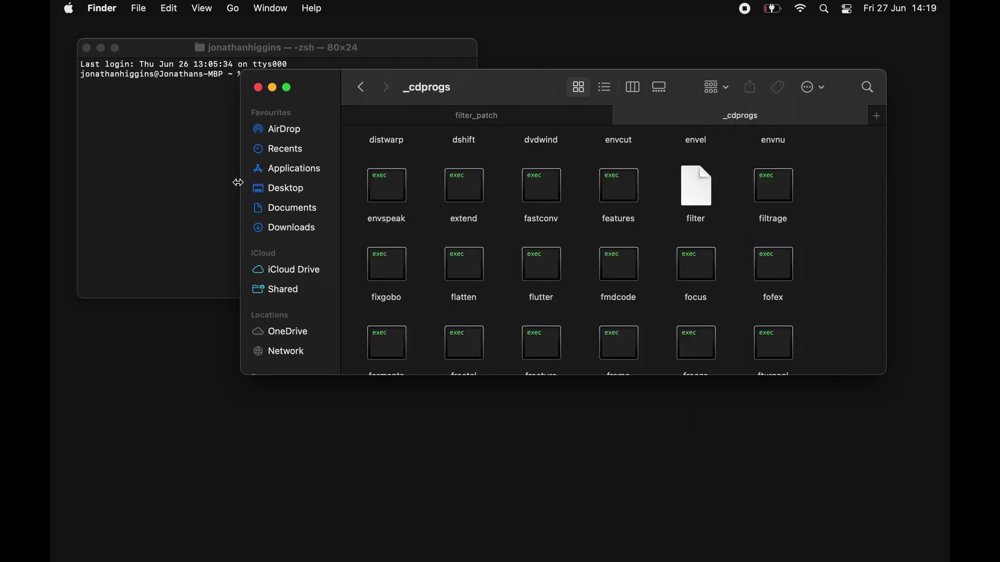
# - Copy the xattr command from the macOS instructions text and run it in Terminal on cdpr8
pyautogui.click(392, 117)
pyautogui.click(360, 87)
pyautogui.doubleClick(539, 167)
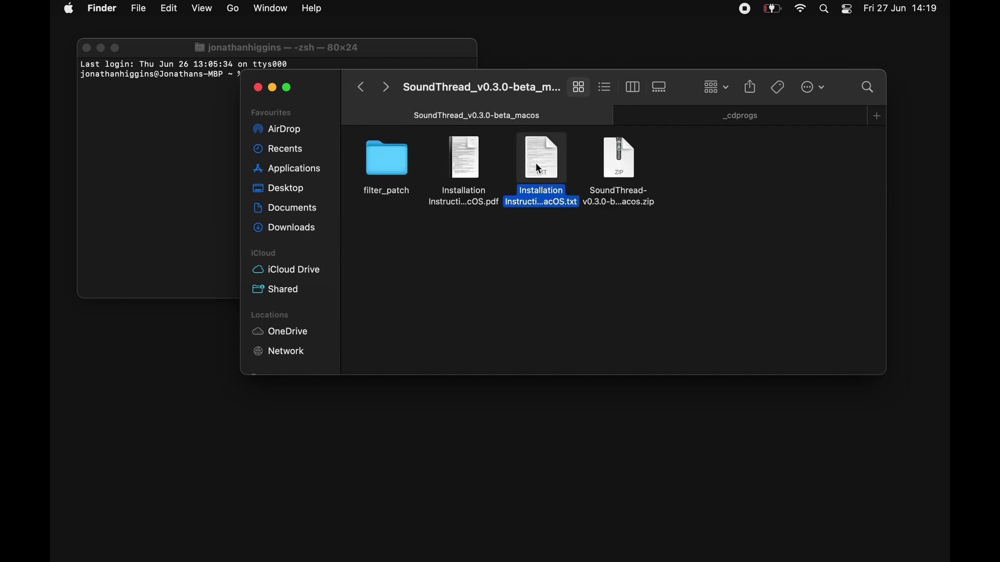
pyautogui.scroll(-10, 424, 256)
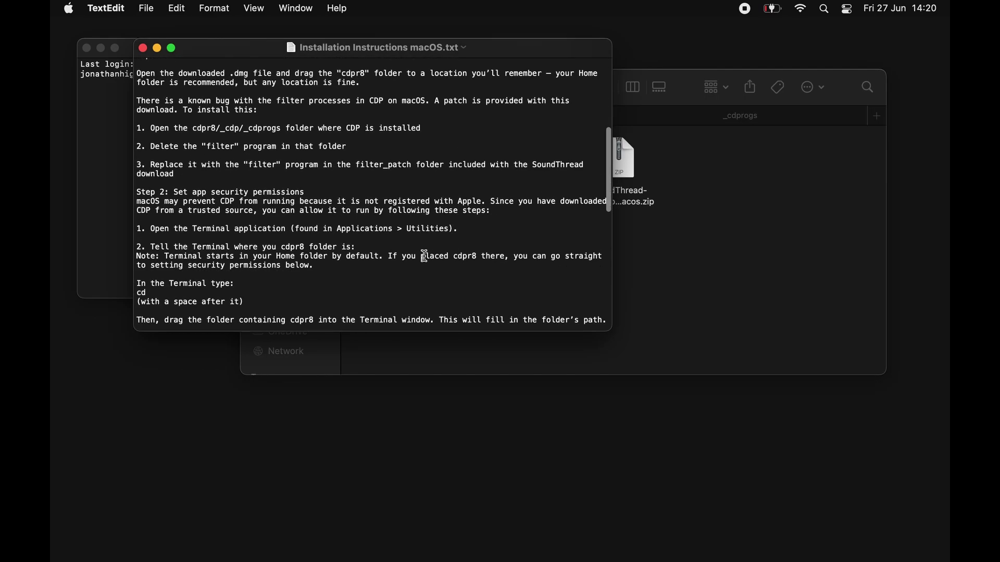
pyautogui.moveTo(207, 213); pyautogui.dragTo(135, 213)
pyautogui.press('super+c')
pyautogui.click(95, 167)
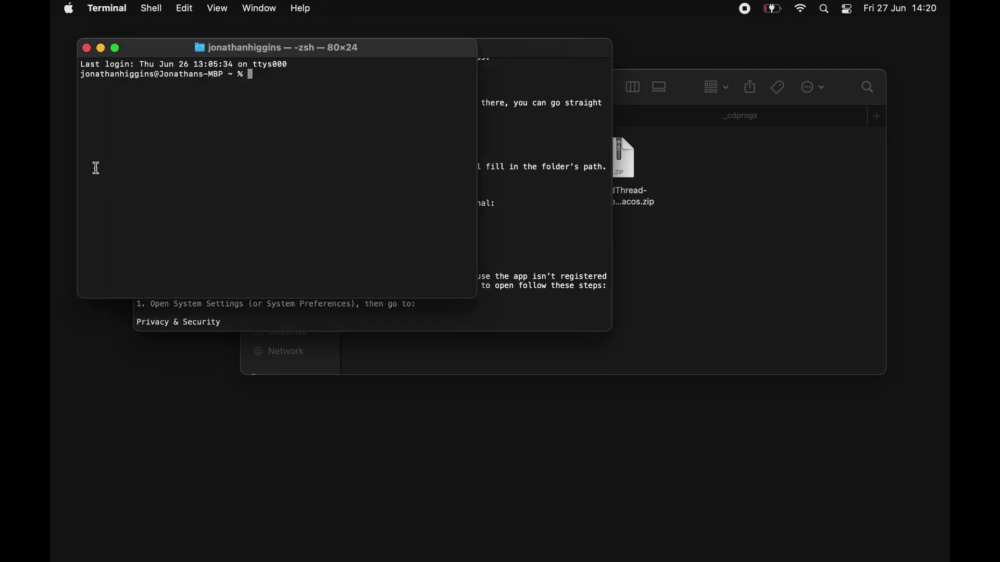
pyautogui.press('super+v')
pyautogui.press('Return')
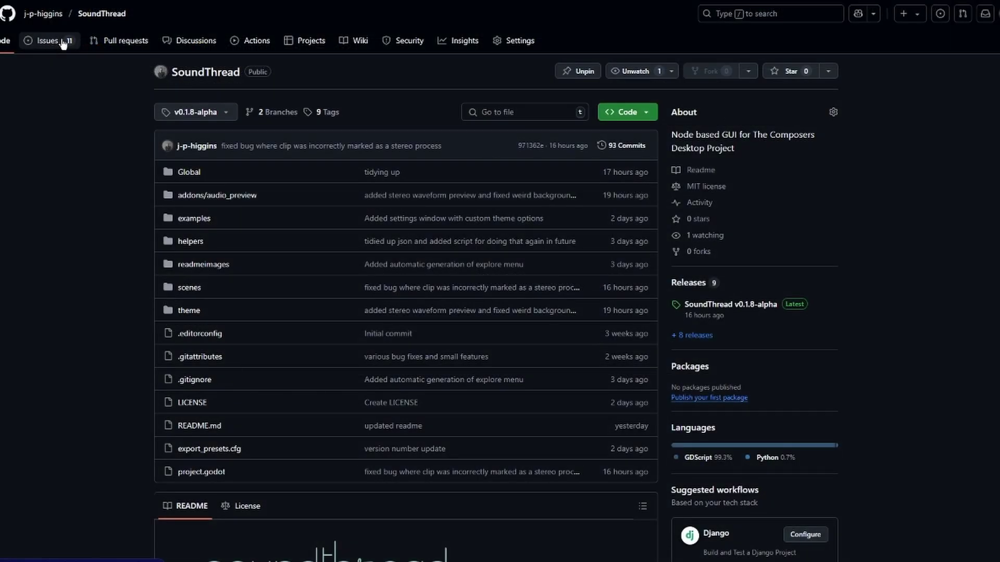
# - Open a new issue form from SoundThread's Issues list, titled 'It broke and add this to the ui please'
pyautogui.click(63, 44)
pyautogui.click(812, 81)
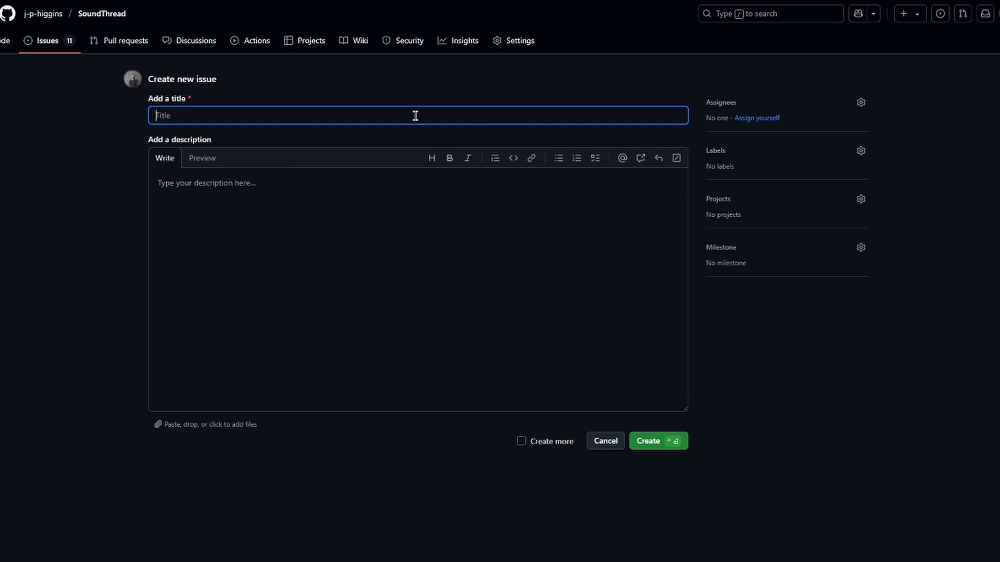
pyautogui.write('It broke and add this to the ui pl')
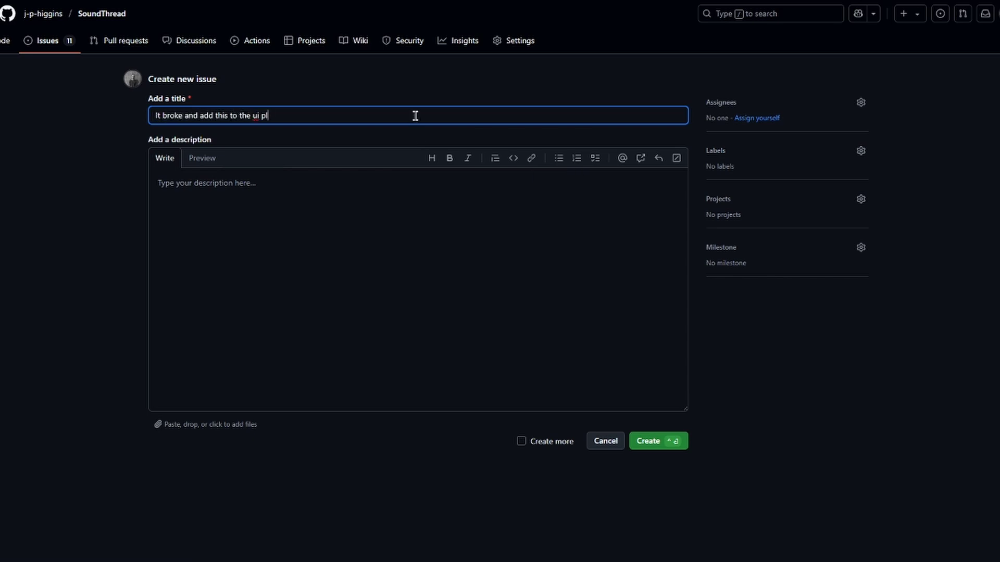
pyautogui.write('ease')
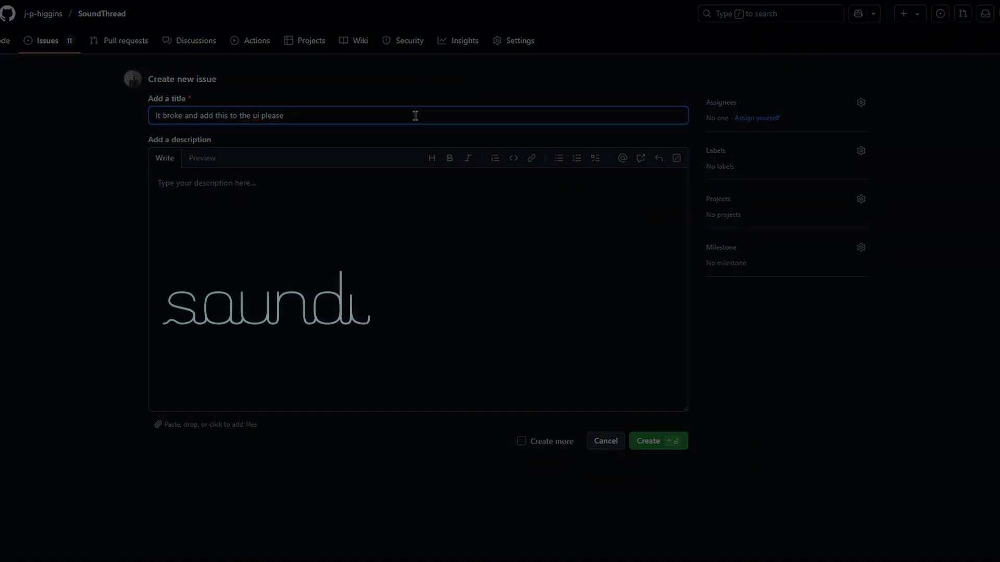